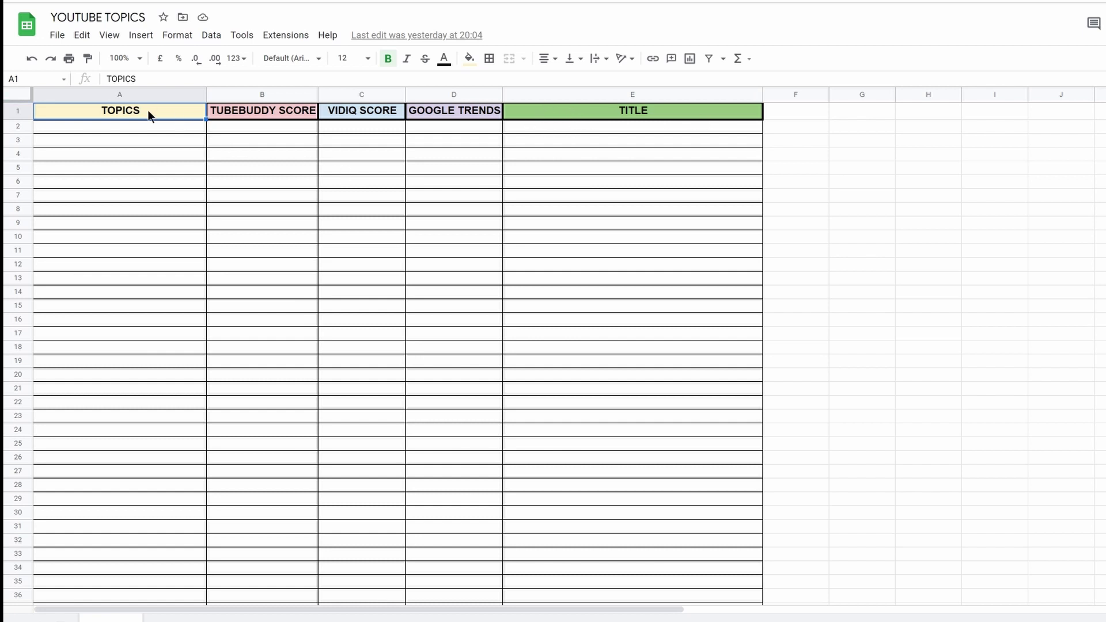
# - Select and deselect the A1–D3 header cells, then switch to the YouTube tab
pyautogui.moveTo(309, 116); pyautogui.dragTo(450, 147)
pyautogui.click(361, 278)
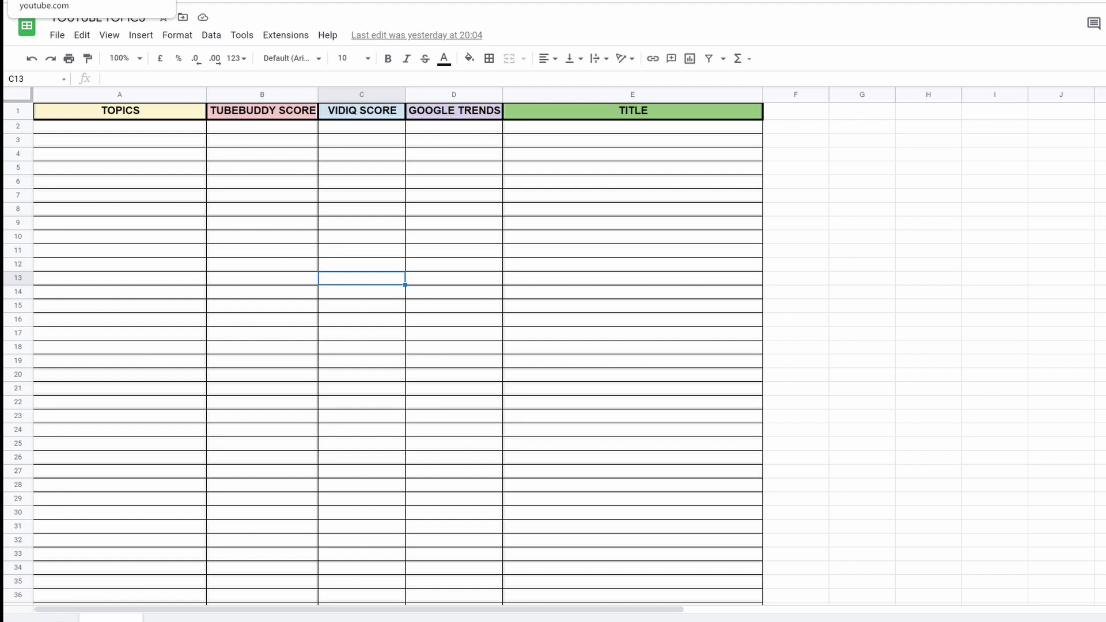
pyautogui.click(92, 1)
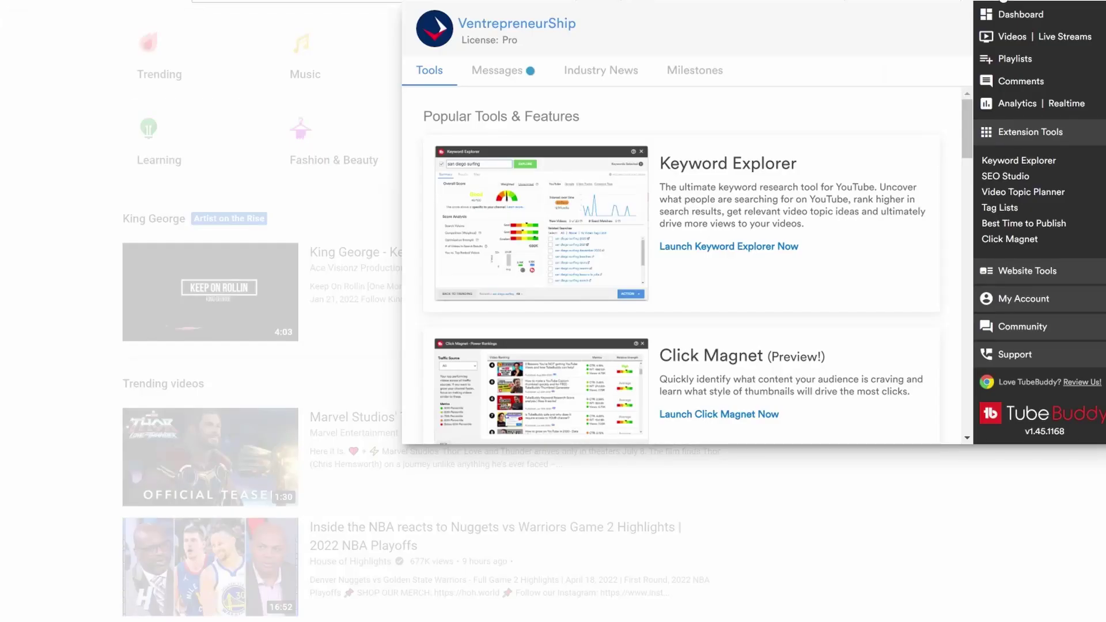
# - Research the keyword 'cats' in TubeBuddy's Keyword Explorer
pyautogui.click(1035, 167)
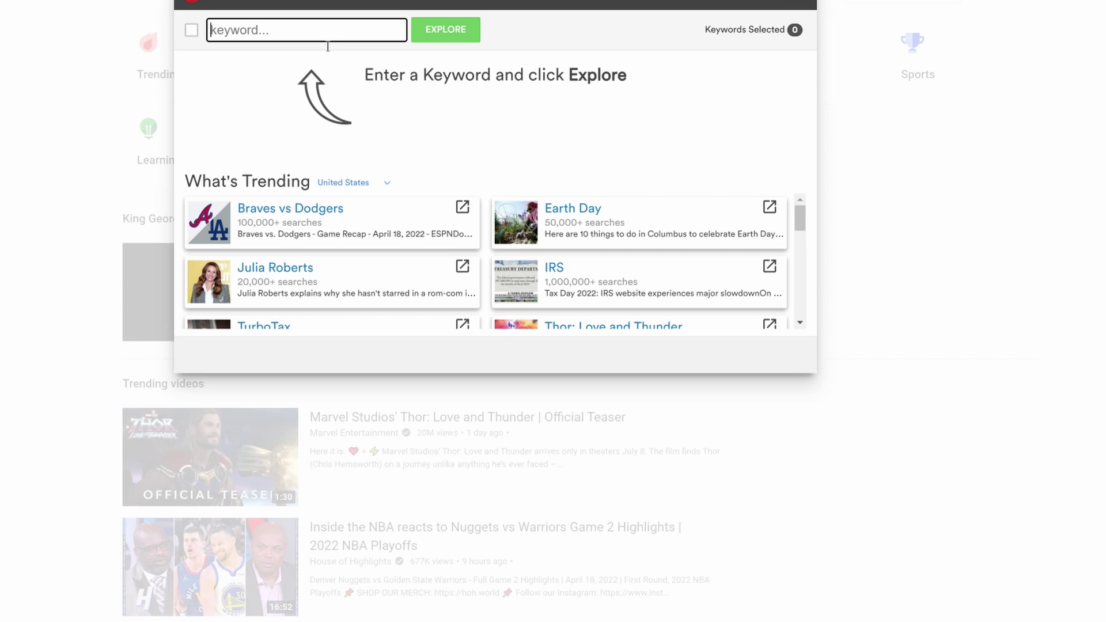
pyautogui.write('cats')
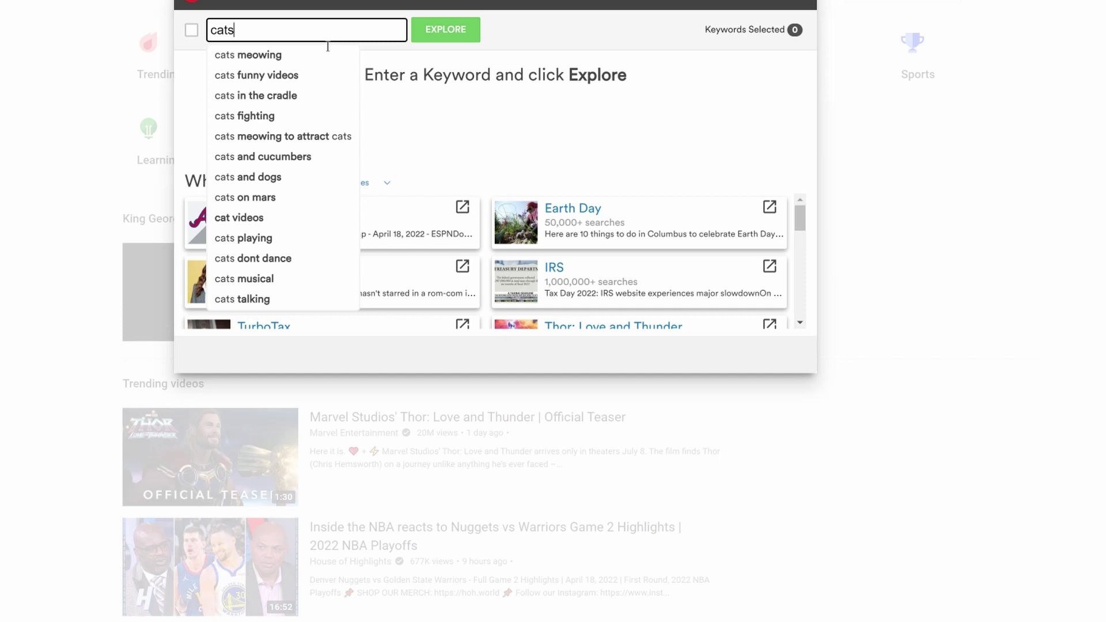
pyautogui.click(434, 33)
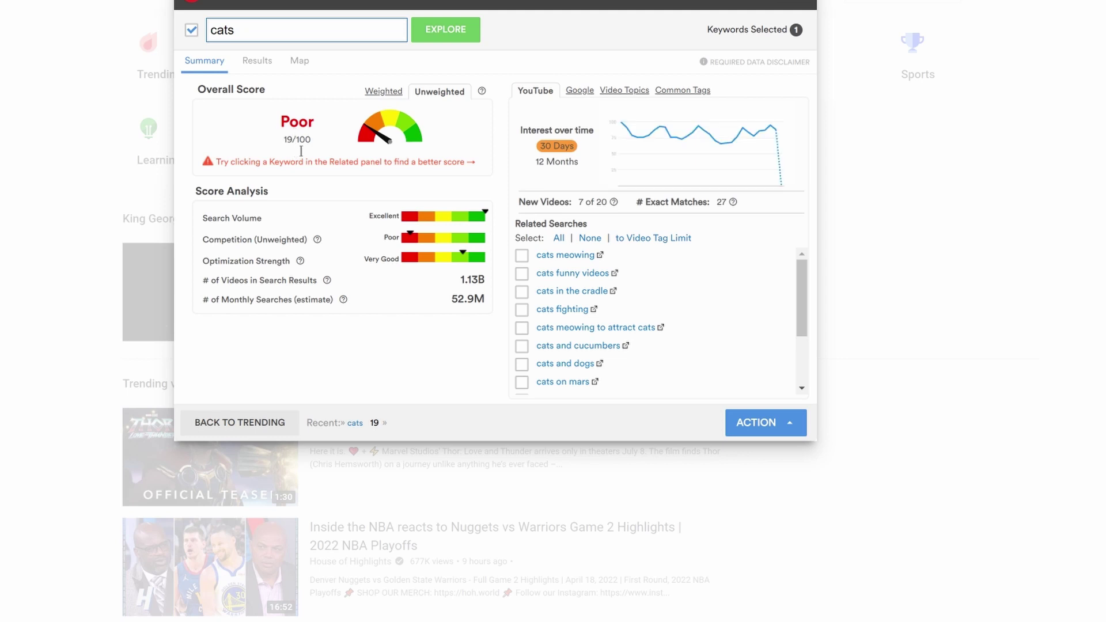
# - Highlight the cats overall score and the Competition (Unweighted) metric
pyautogui.moveTo(286, 143); pyautogui.dragTo(319, 154)
pyautogui.click(318, 153)
pyautogui.moveTo(203, 240); pyautogui.dragTo(321, 239)
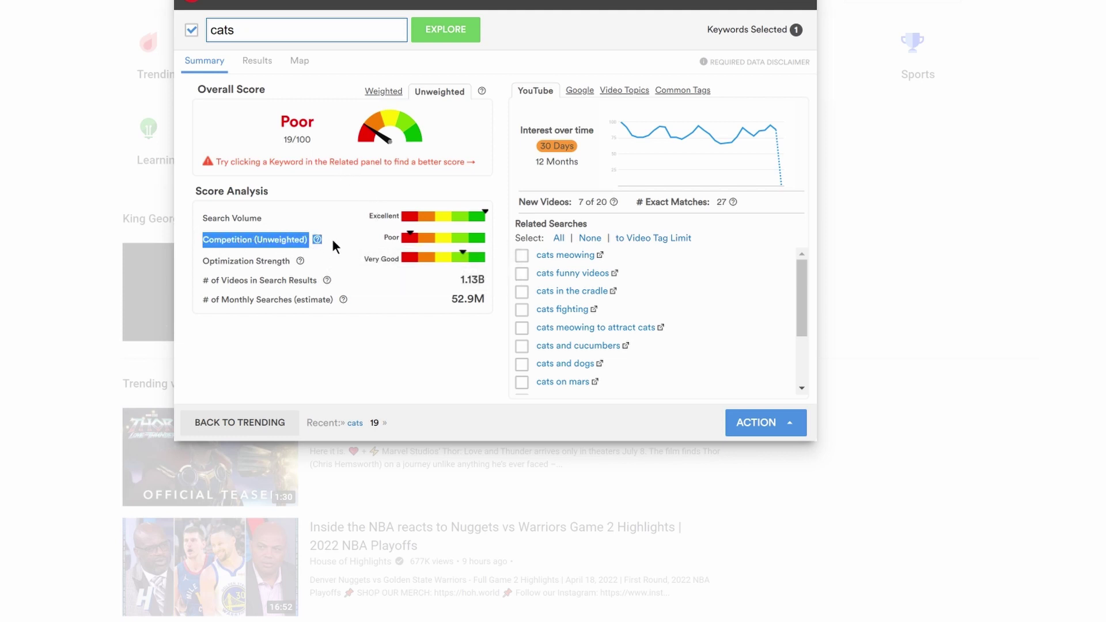
pyautogui.click(340, 240)
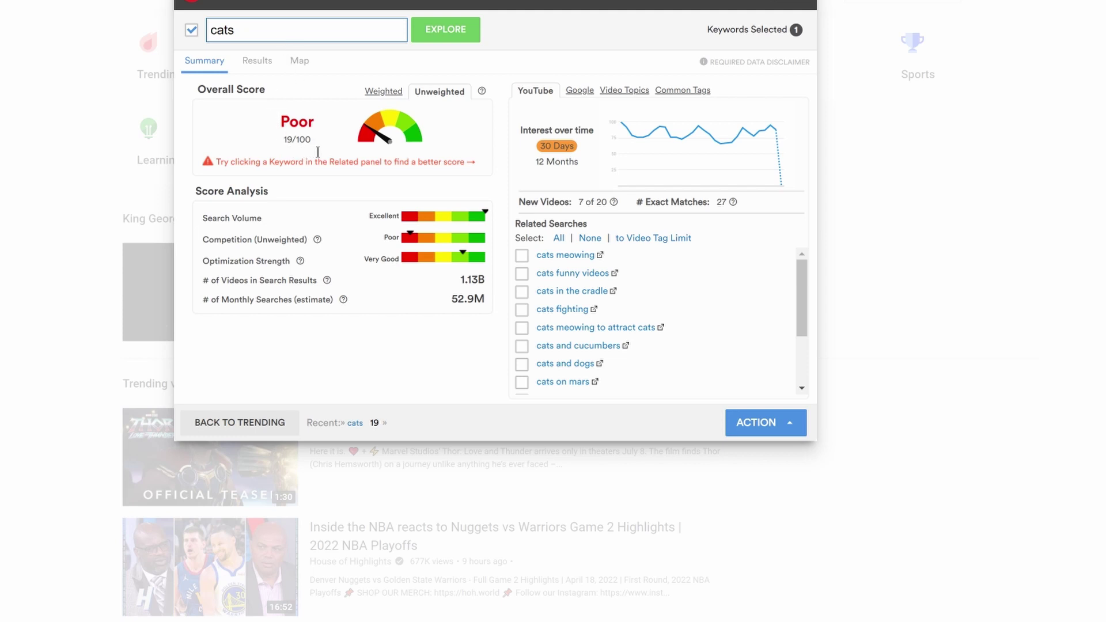
# - Browse the cats Video Topics related searches, such as 'how cats see the world'
pyautogui.click(629, 92)
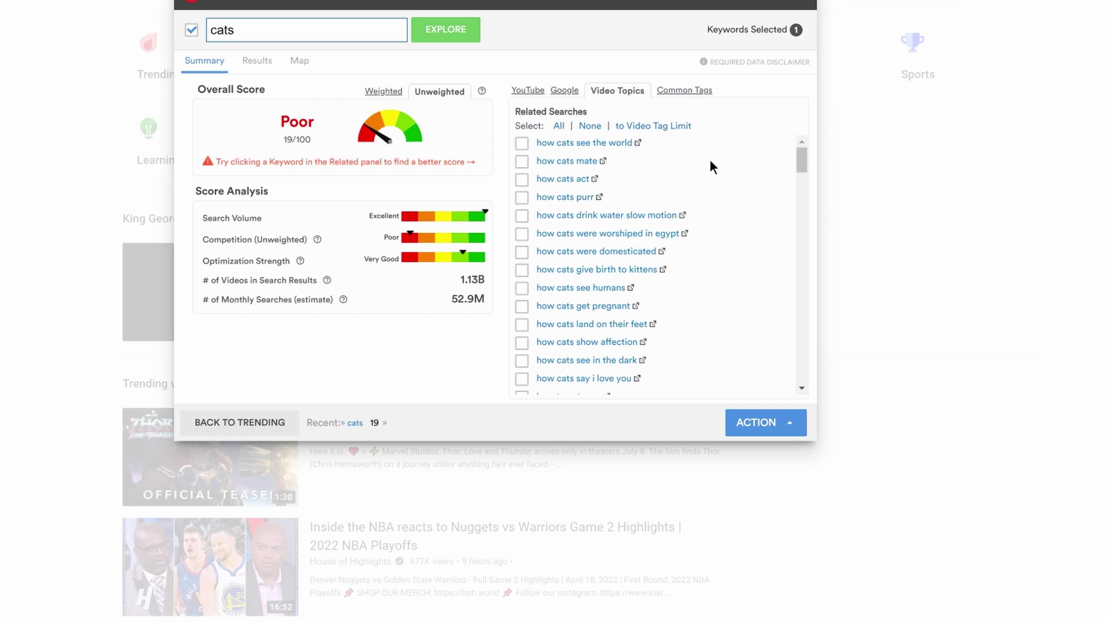
pyautogui.scroll(-20, 710, 173)
pyautogui.scroll(-5, 721, 232)
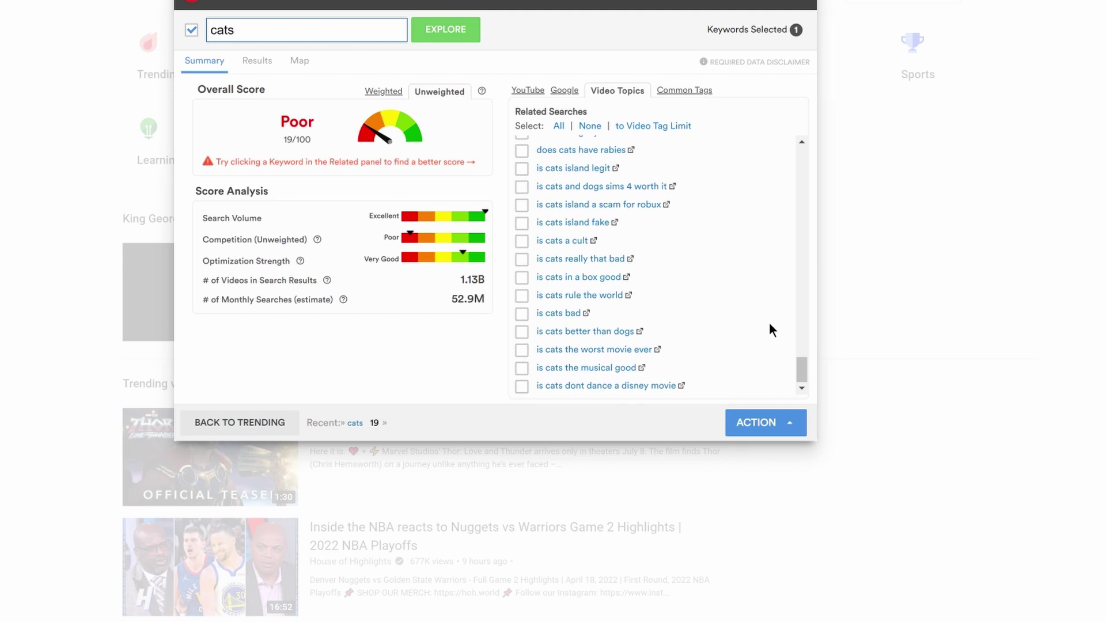
pyautogui.scroll(15, 661, 164)
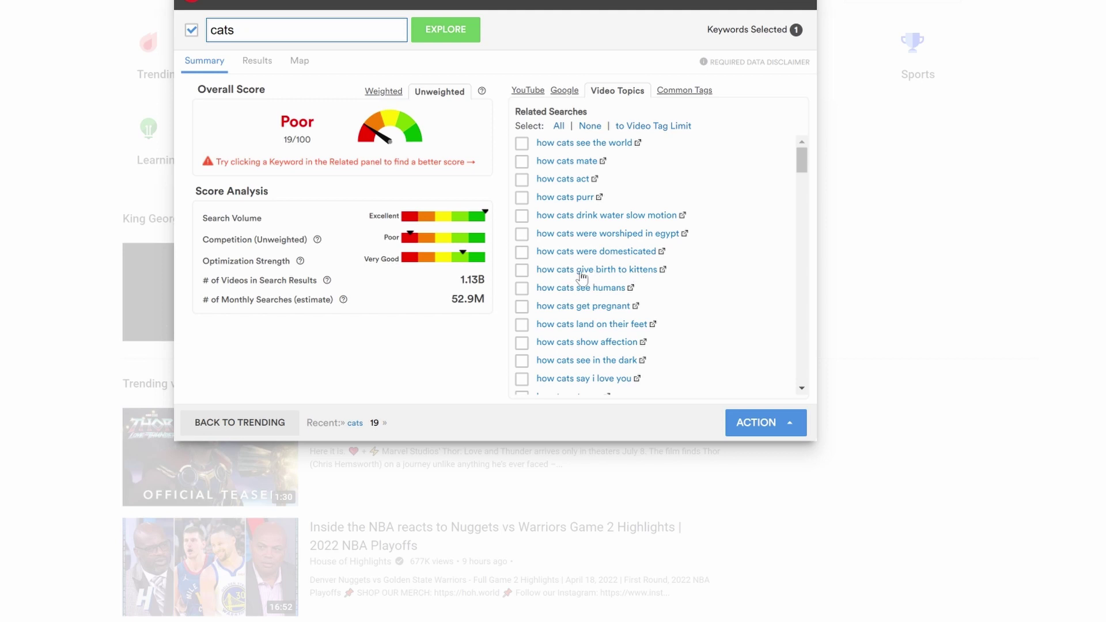
# - Check 'how cats give birth to kittens' (Excellent 87/100), then return to the cats results
pyautogui.click(615, 274)
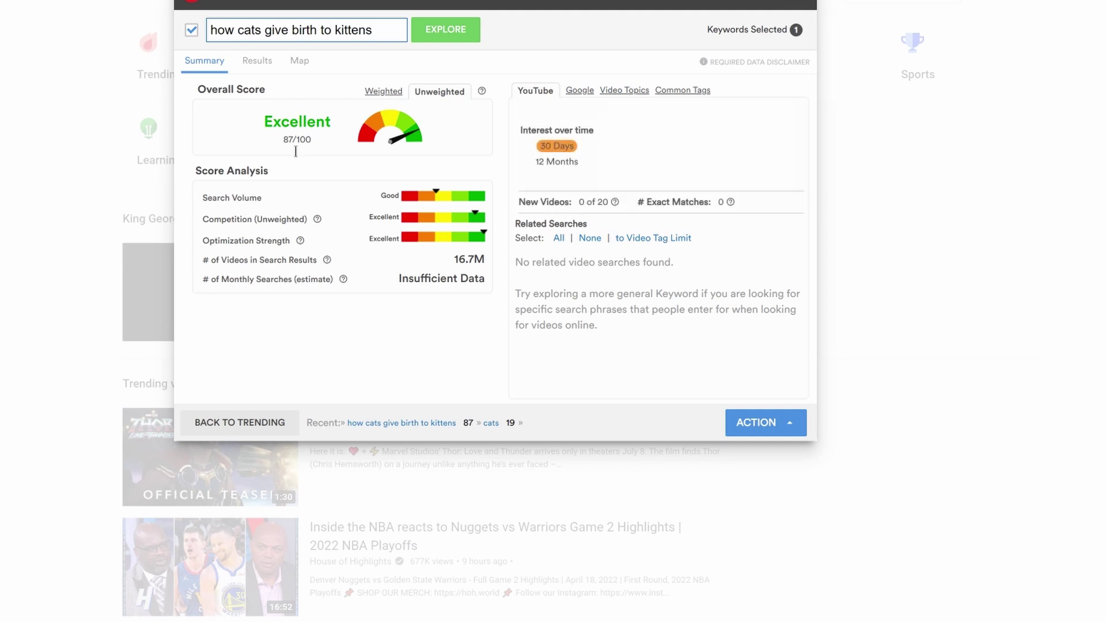
pyautogui.tripleClick(295, 151)
pyautogui.click(358, 164)
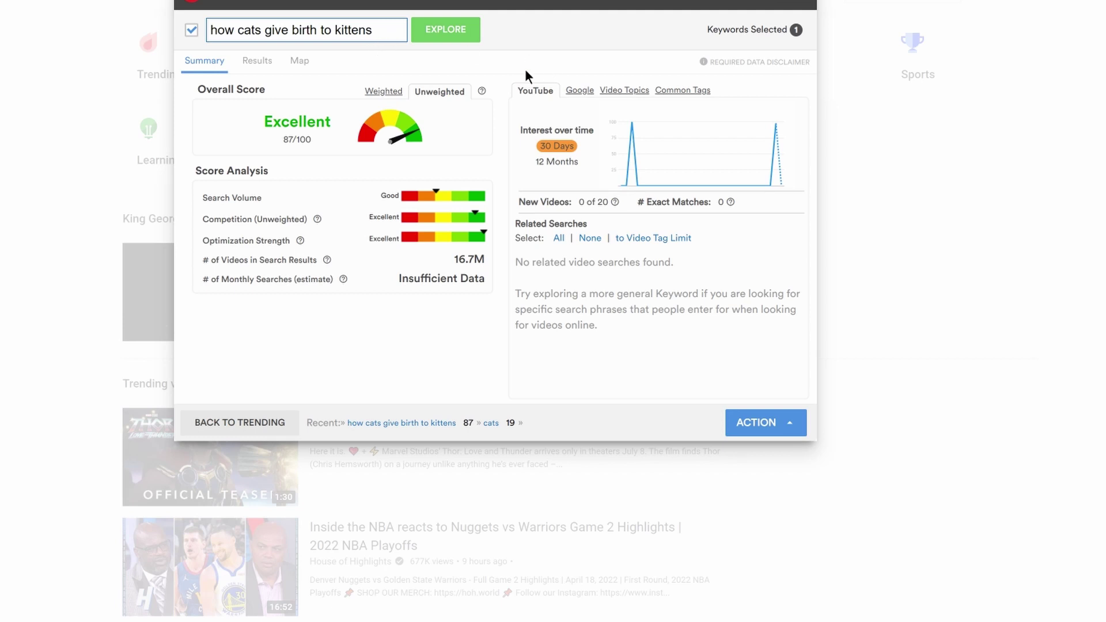
pyautogui.click(493, 425)
pyautogui.click(675, 92)
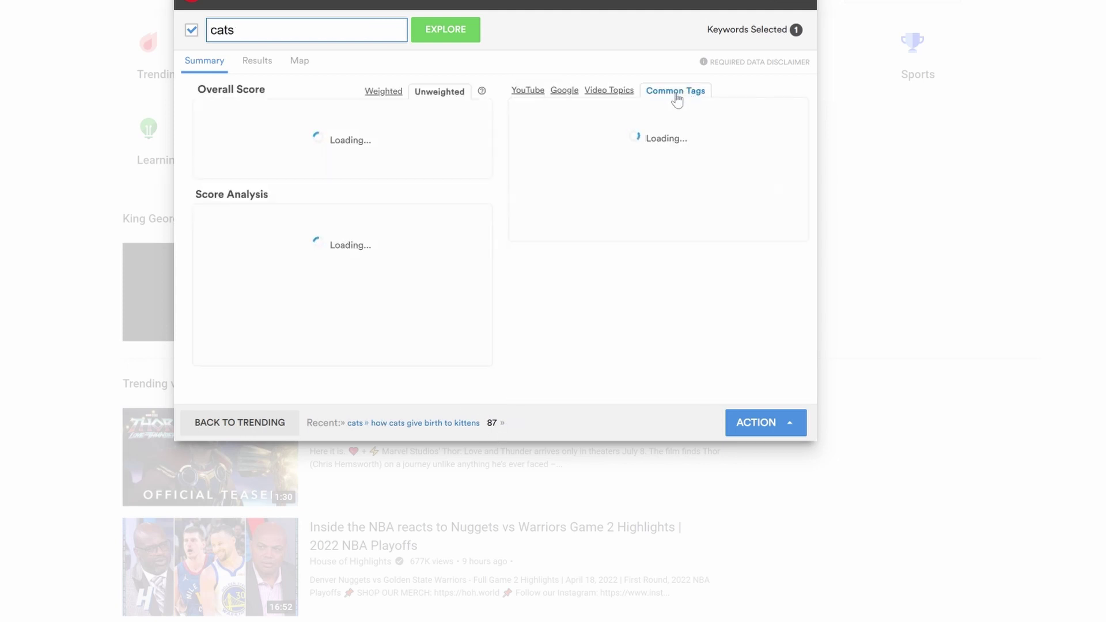
# - Research 'what cats think of humans' from the cats Video Topics, scoring Good 43/100
pyautogui.click(618, 93)
pyautogui.scroll(-10, 627, 199)
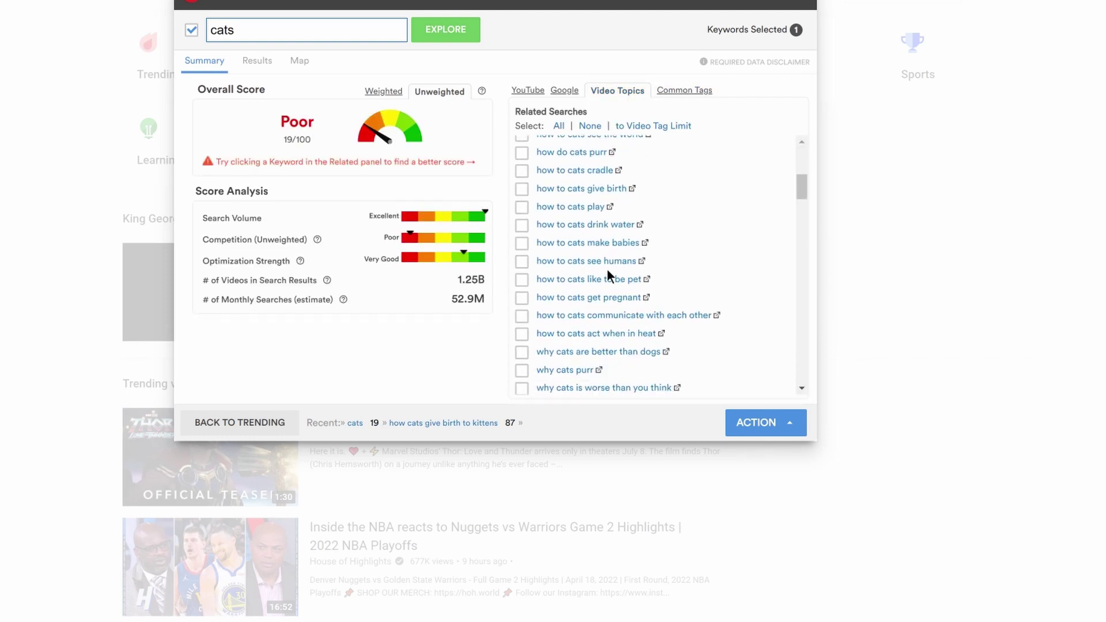
pyautogui.scroll(-5, 603, 291)
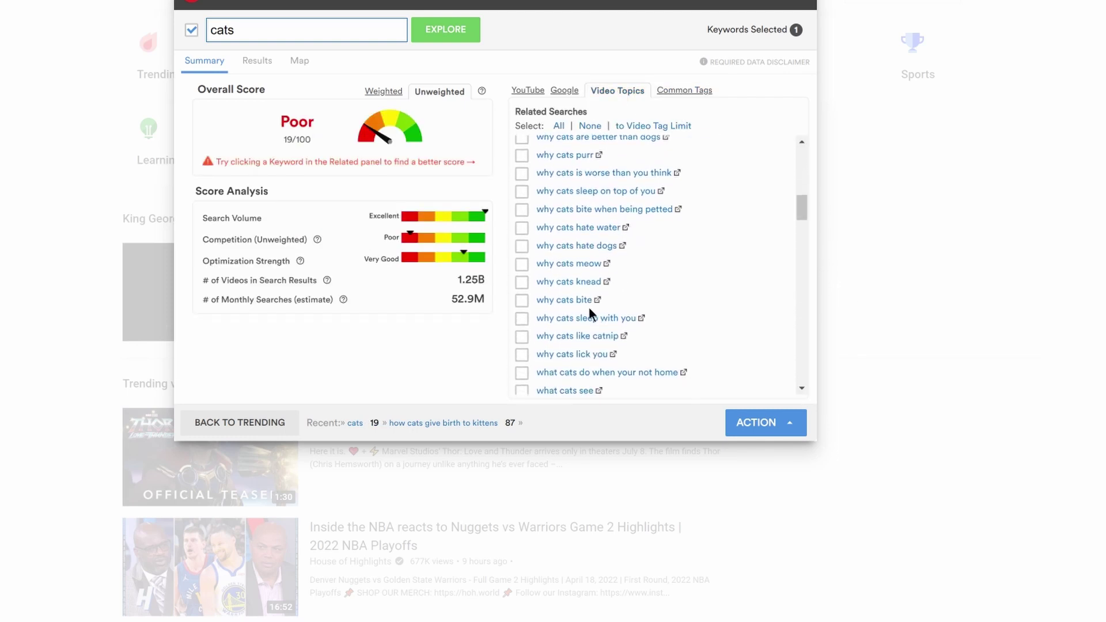
pyautogui.scroll(-1, 634, 296)
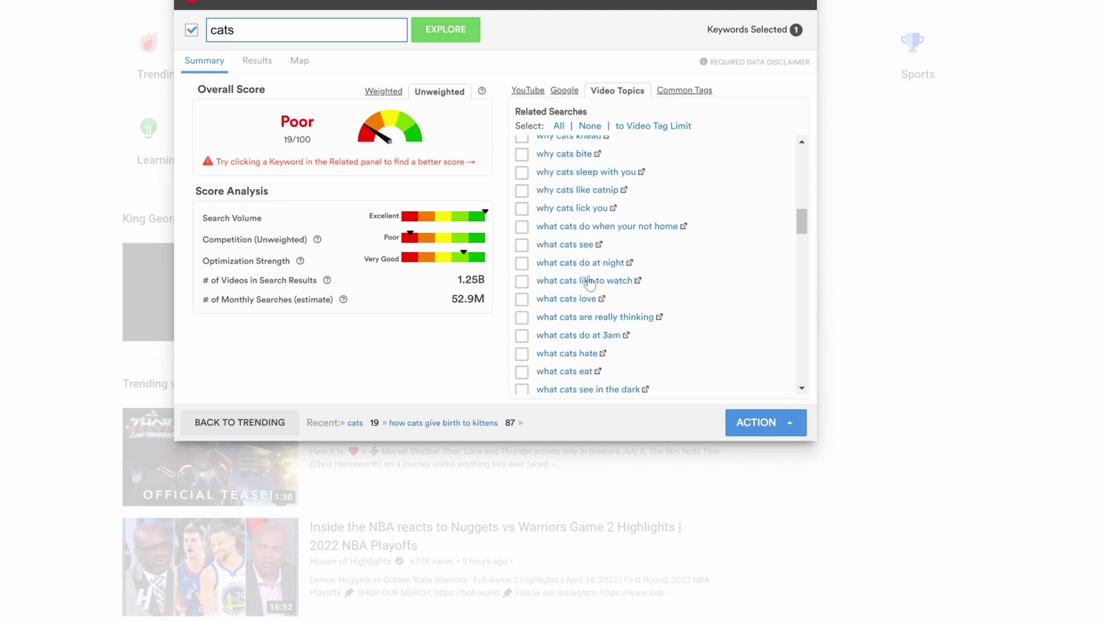
pyautogui.scroll(-5, 580, 314)
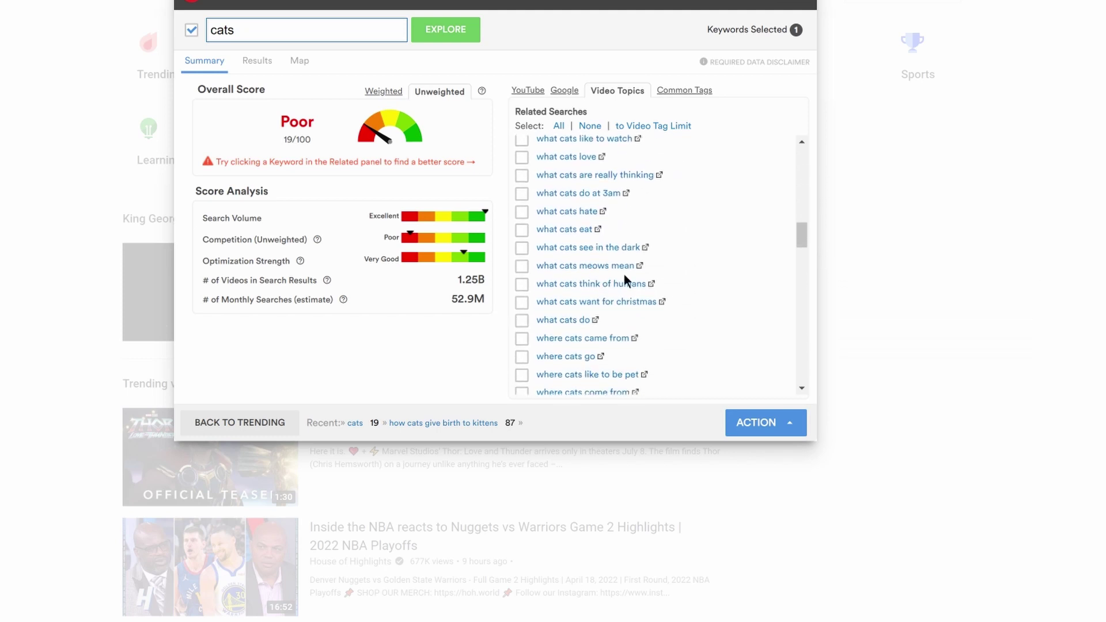
pyautogui.click(587, 285)
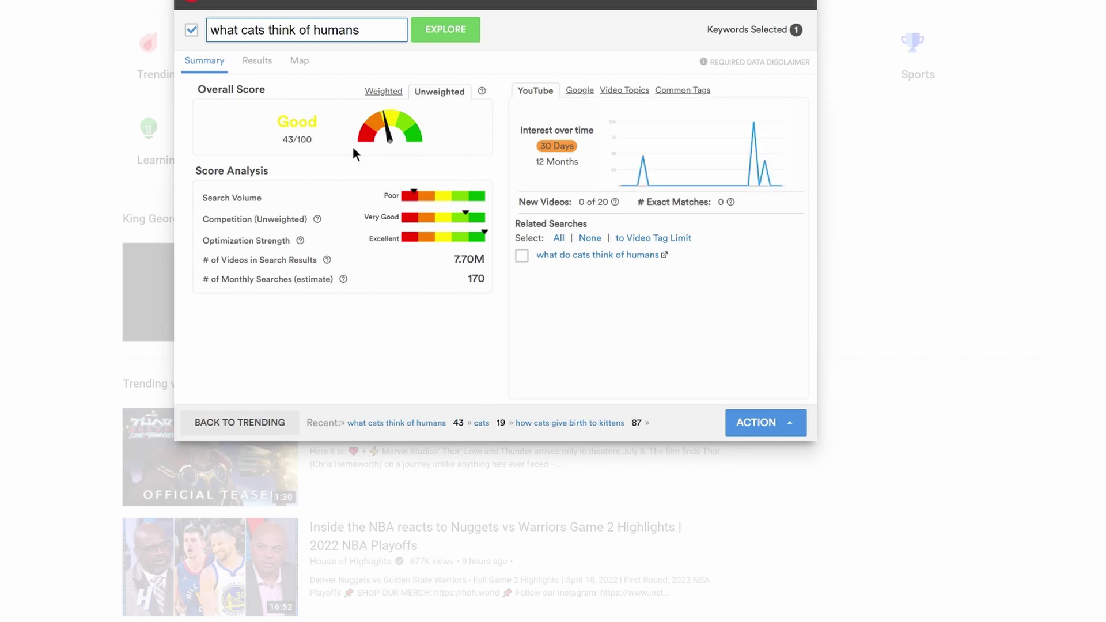
# - Recheck 'how cats give birth to kittens' (87/100), copy the phrase, and close Keyword Explorer
pyautogui.click(481, 424)
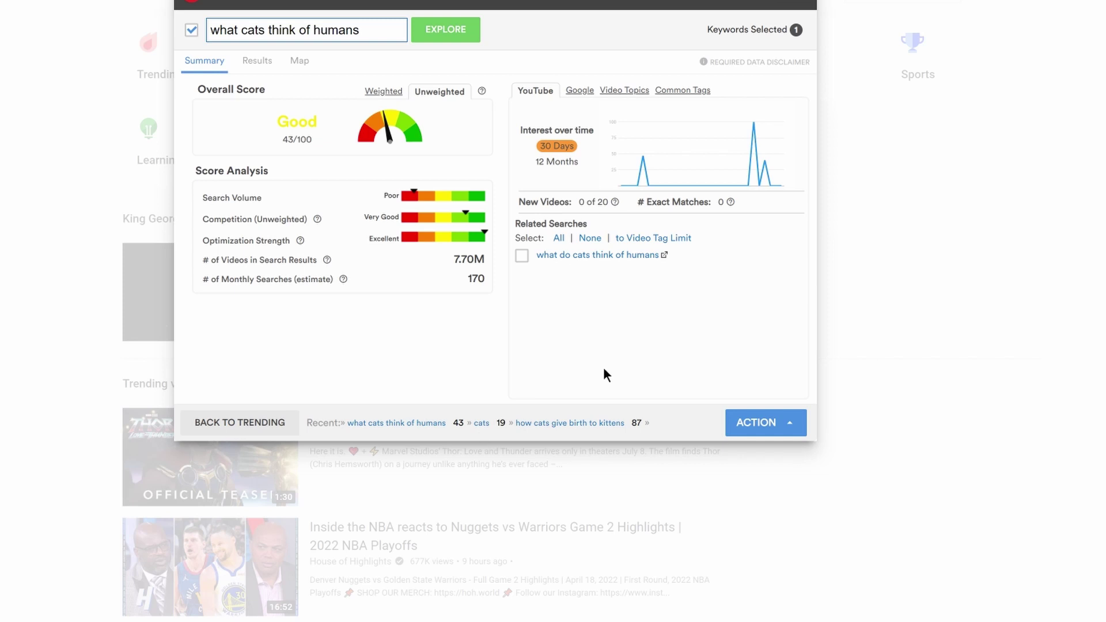
pyautogui.click(628, 91)
pyautogui.scroll(-5, 659, 216)
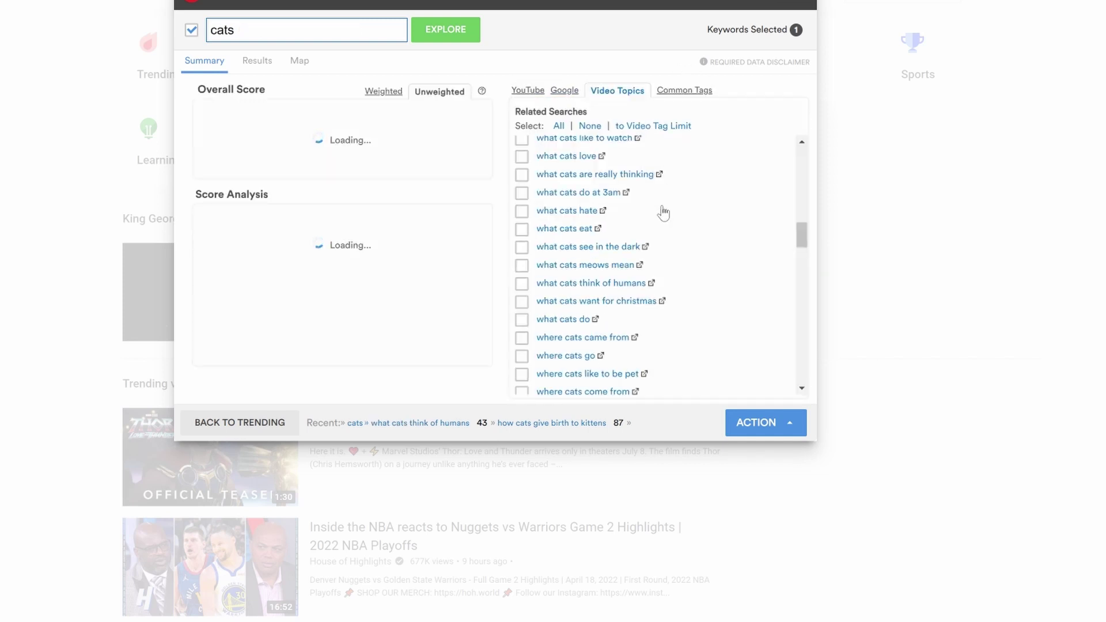
pyautogui.moveTo(802, 234); pyautogui.dragTo(819, 133)
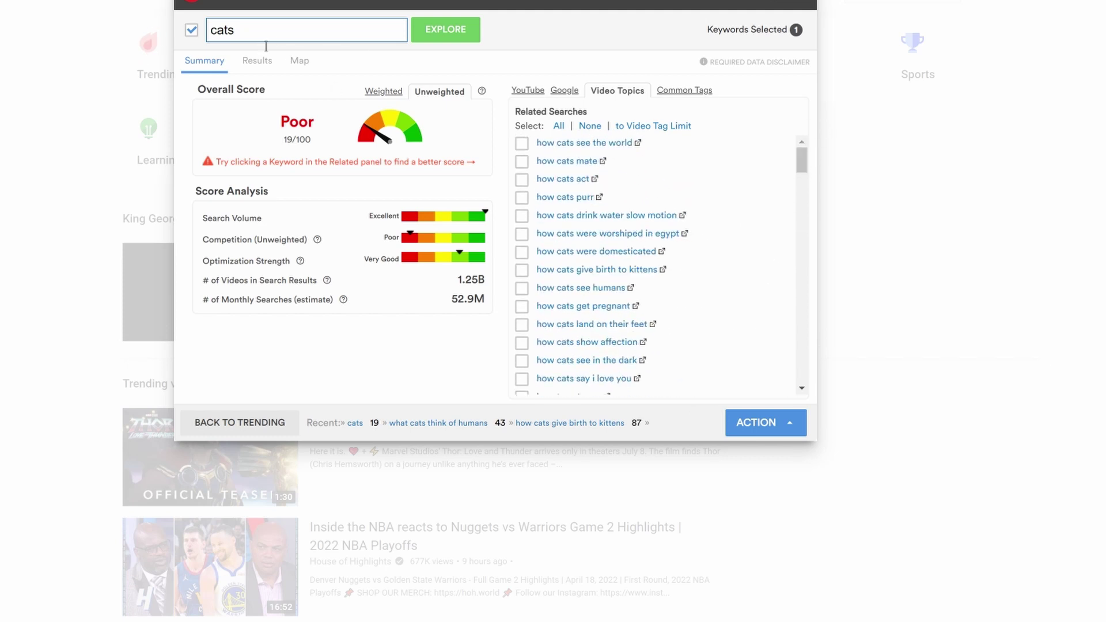
pyautogui.moveTo(265, 42); pyautogui.dragTo(193, 34)
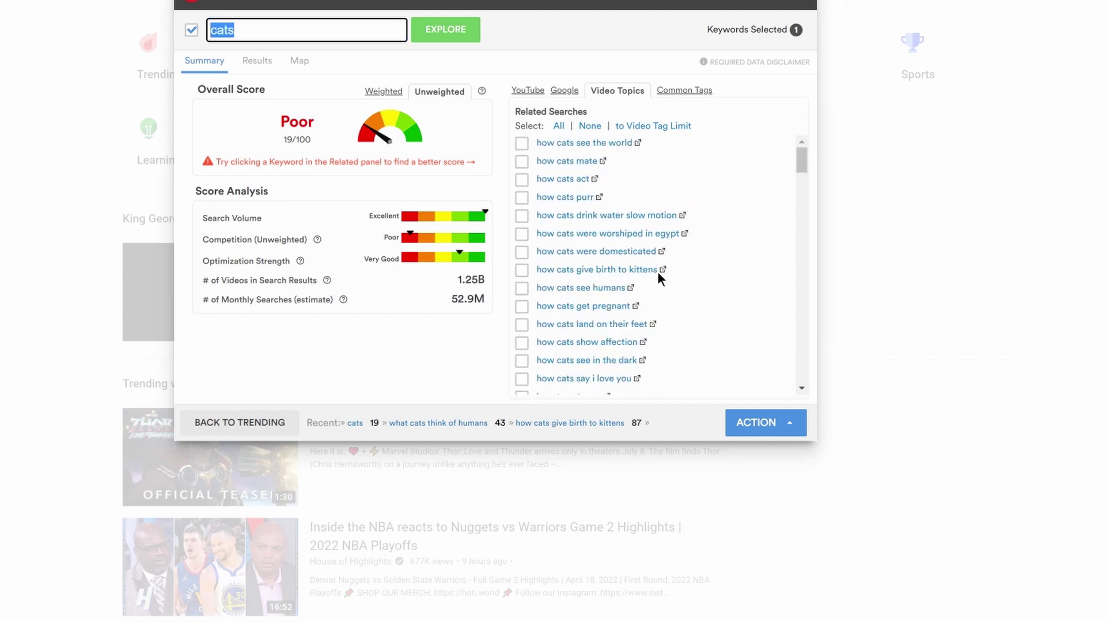
pyautogui.click(624, 271)
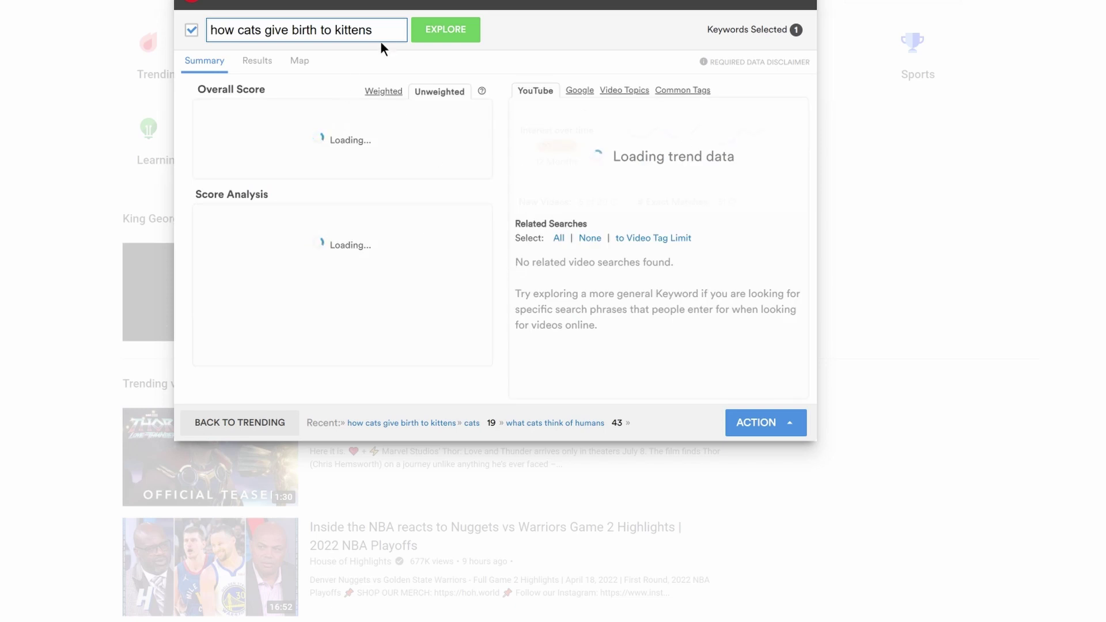
pyautogui.moveTo(380, 42); pyautogui.dragTo(210, 39)
pyautogui.hotkey('ctrl', 'c')
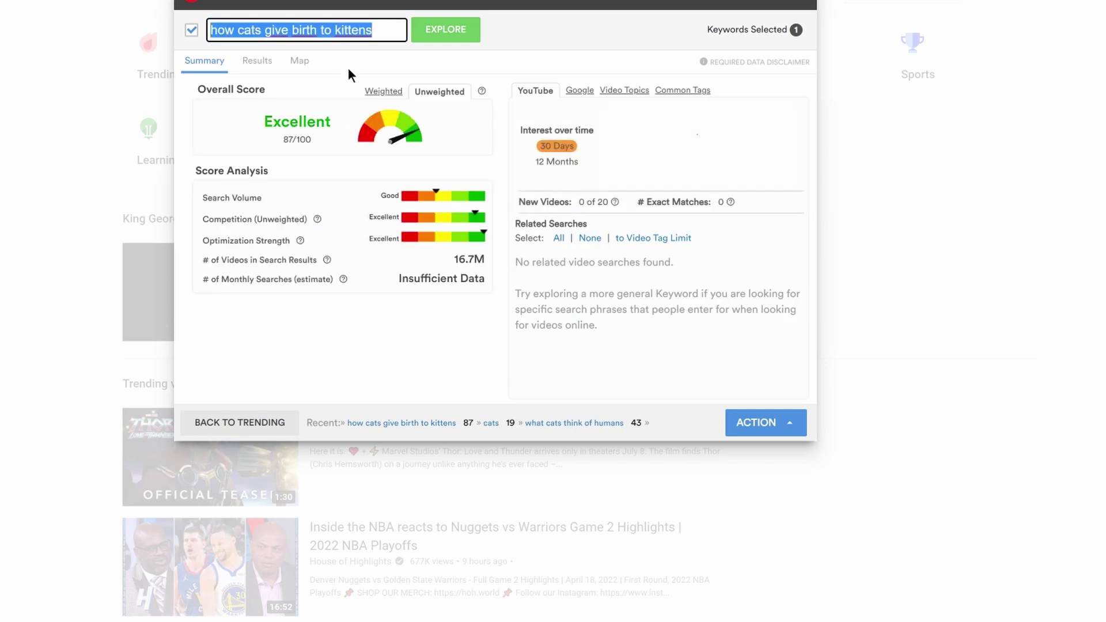
pyautogui.click(279, 2)
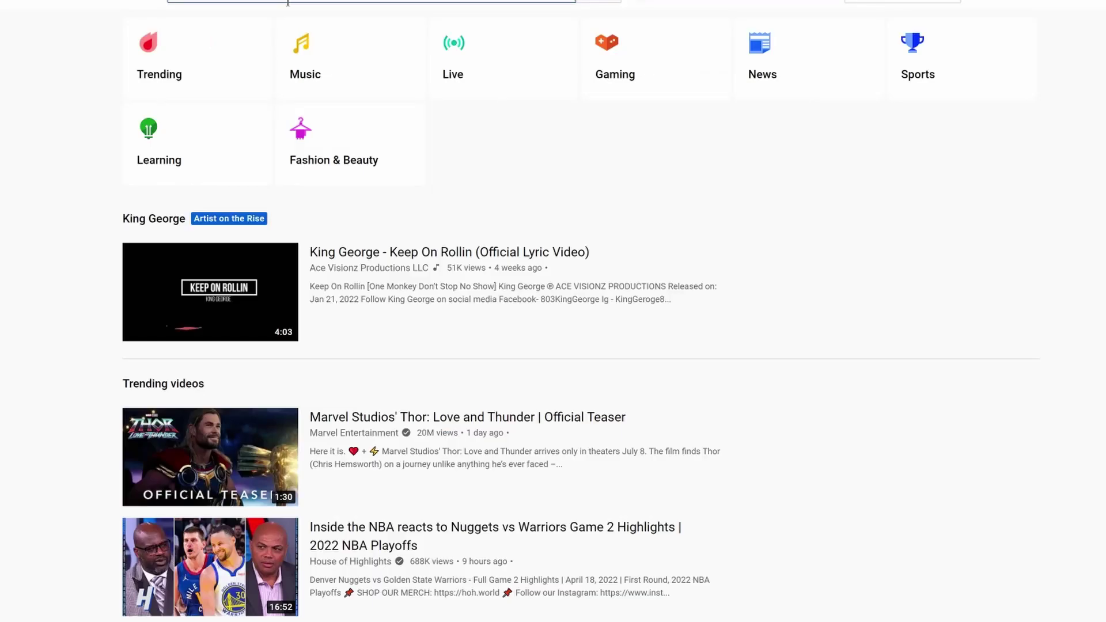
# - Search YouTube for the pasted phrase 'how cats give birth to kittens'
pyautogui.hotkey('ctrl', 'v')
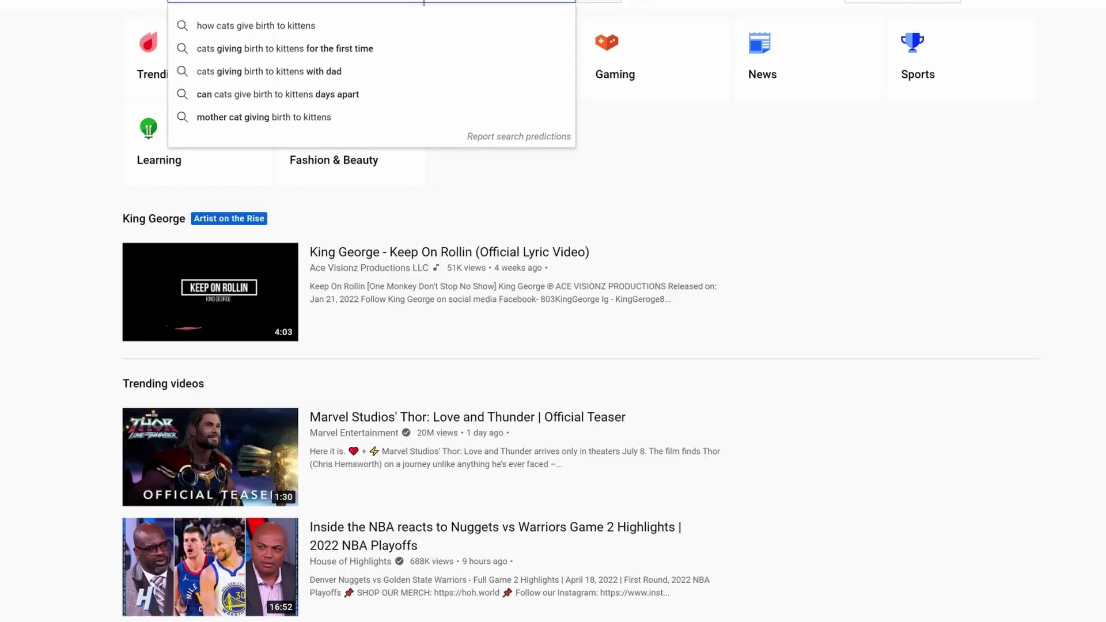
pyautogui.press('Return')
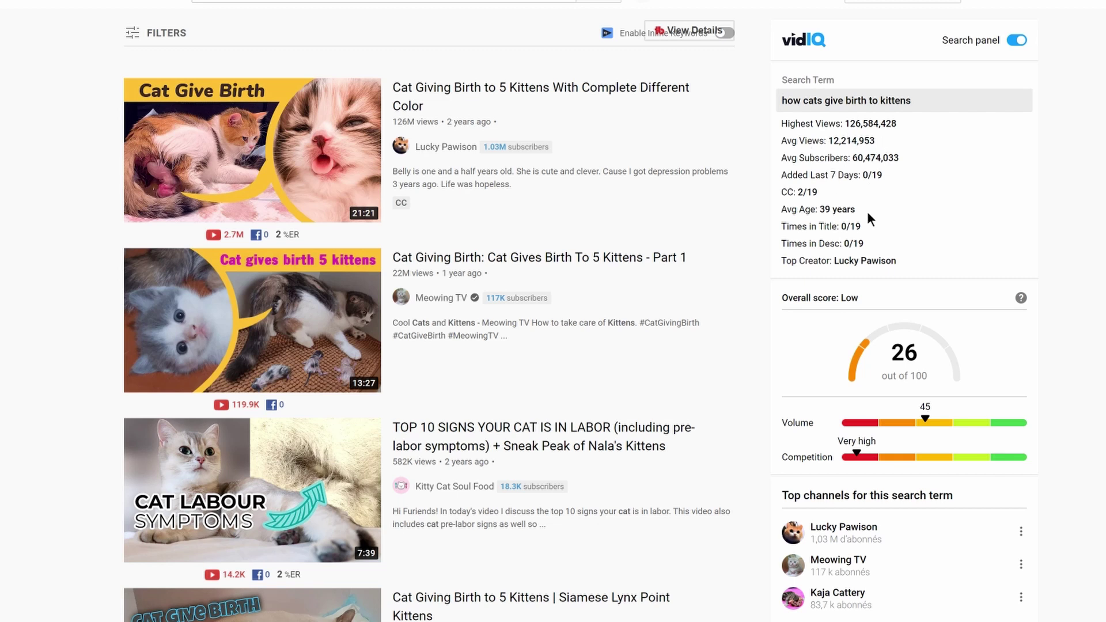
pyautogui.scroll(-2, 956, 254)
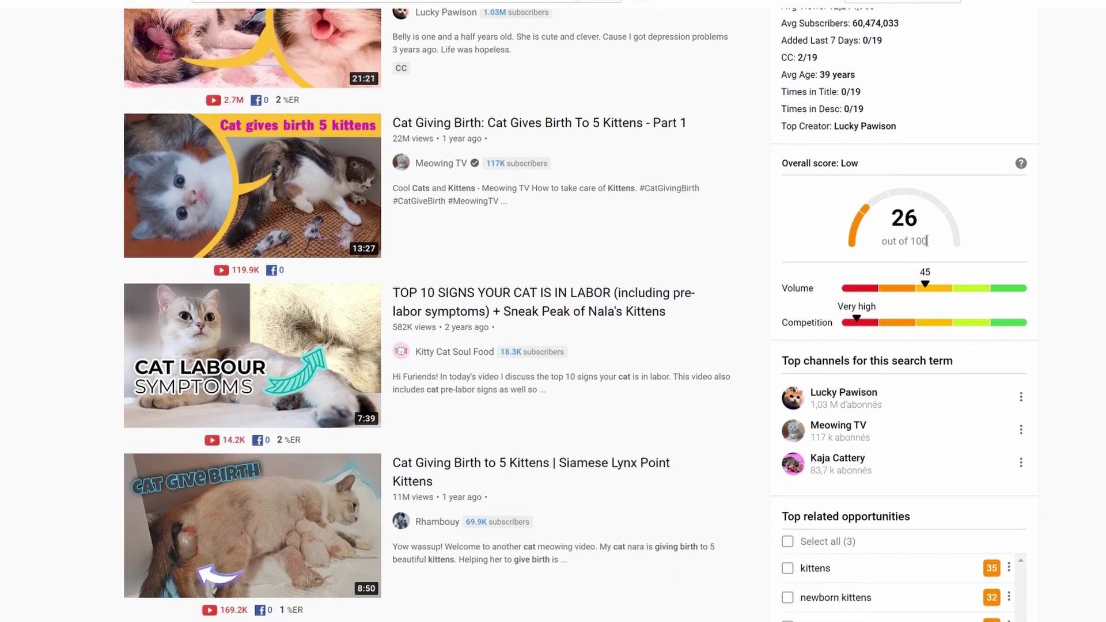
pyautogui.scroll(1, 871, 281)
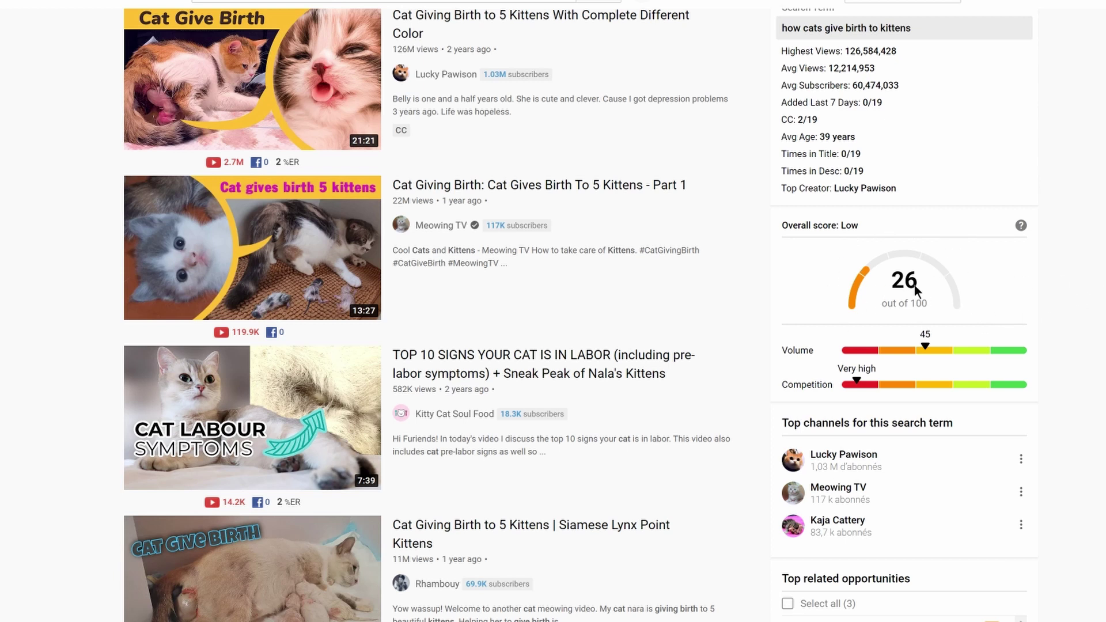
pyautogui.scroll(-2, 1020, 245)
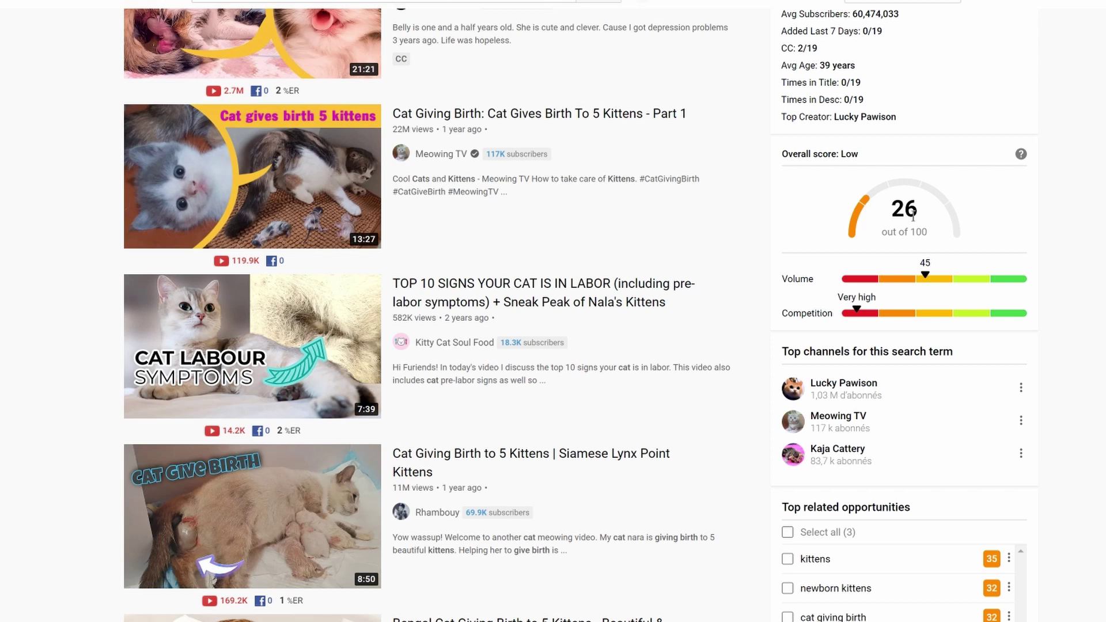
pyautogui.scroll(-10, 1083, 245)
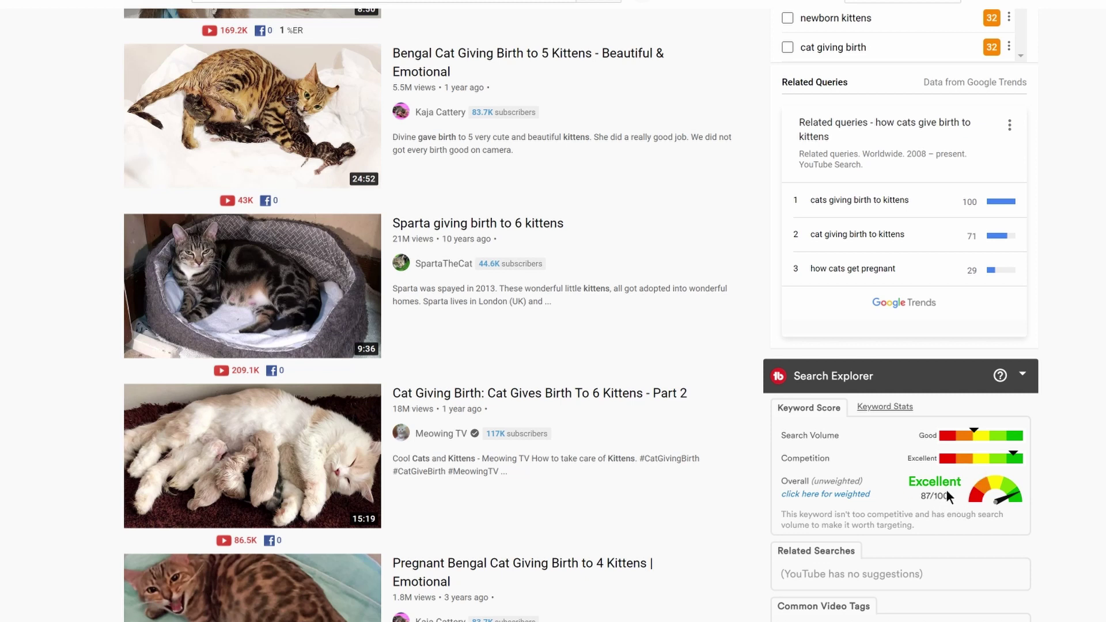
pyautogui.scroll(10, 948, 489)
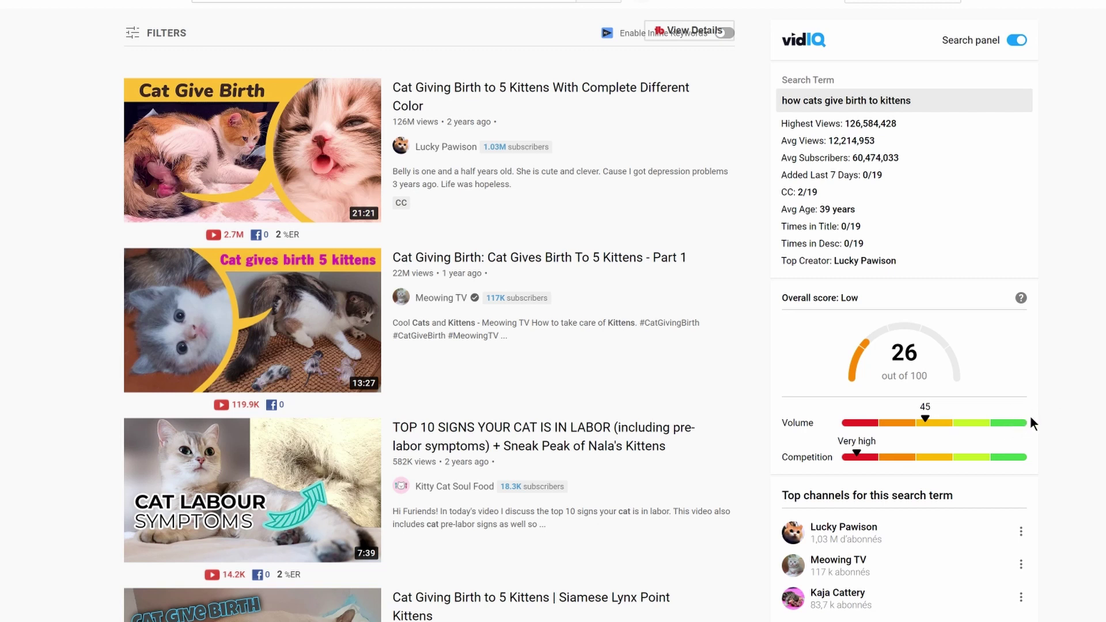
pyautogui.scroll(-3, 1060, 375)
pyautogui.scroll(3, 1060, 375)
pyautogui.moveTo(502, 151)
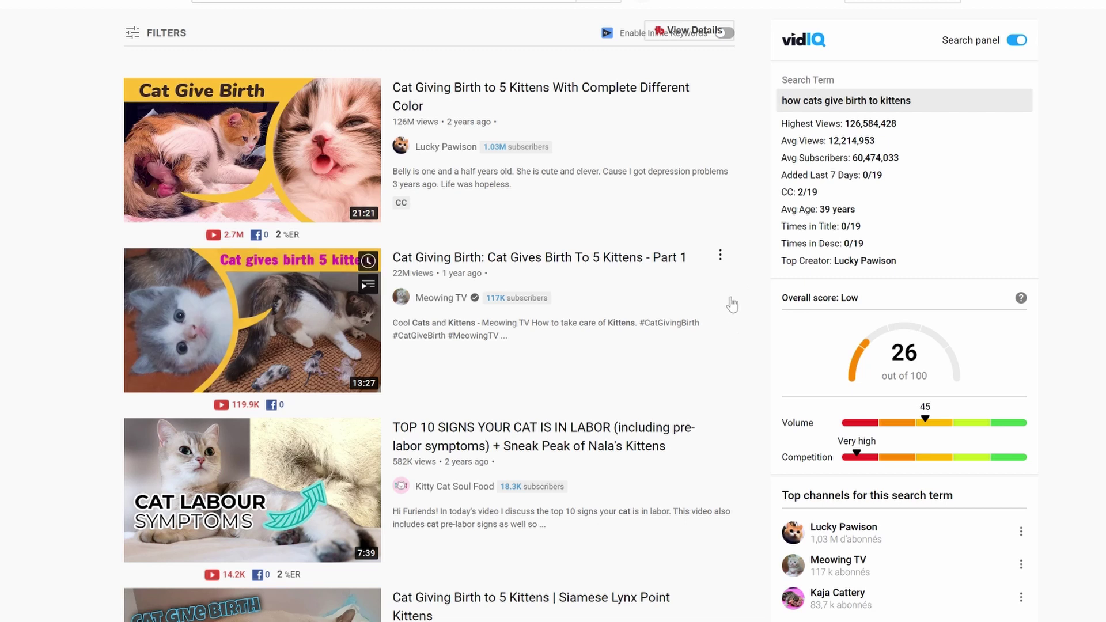
pyautogui.scroll(-3, 557, 137)
pyautogui.scroll(3, 576, 138)
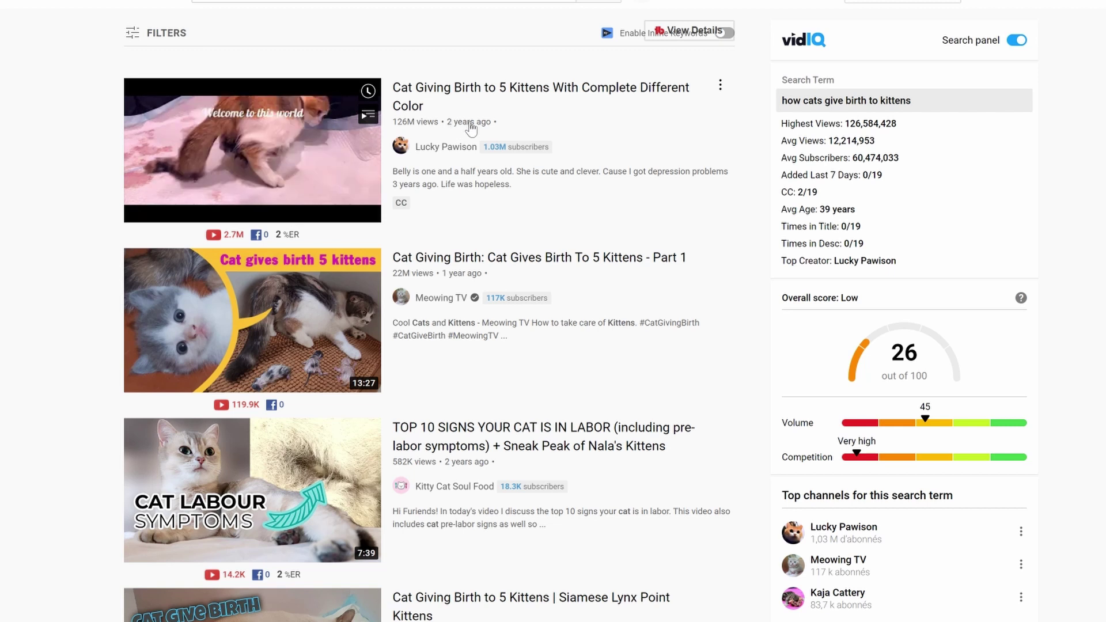
# - Scroll the cat-birth results and bring up related suggestions like 'cat labor signs'
pyautogui.scroll(-2, 98, 173)
pyautogui.scroll(2, 95, 156)
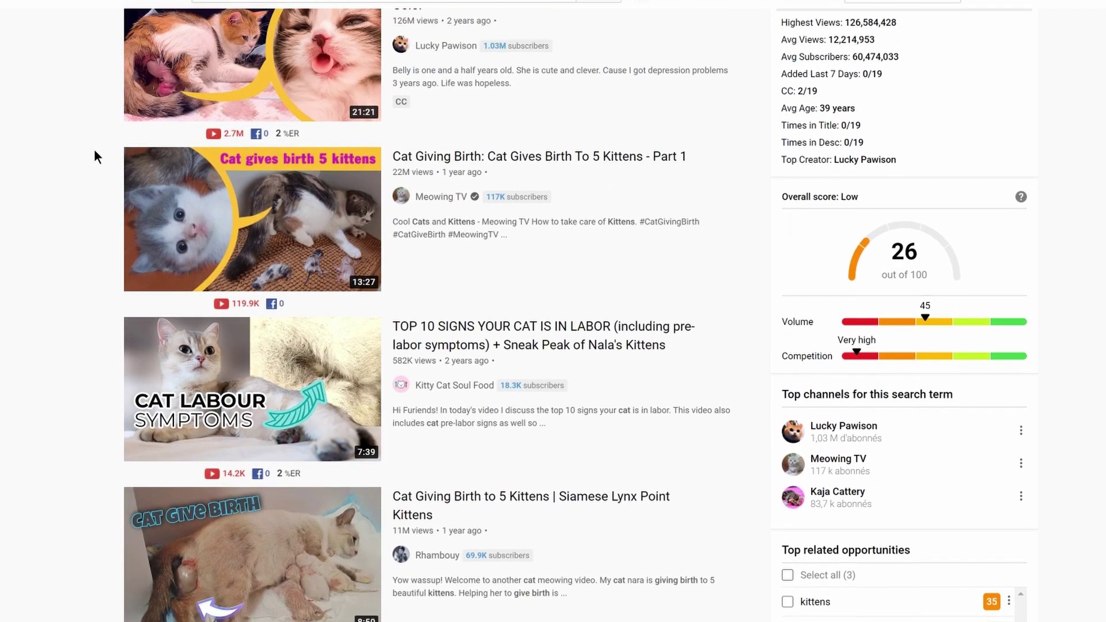
pyautogui.scroll(-3, 507, 115)
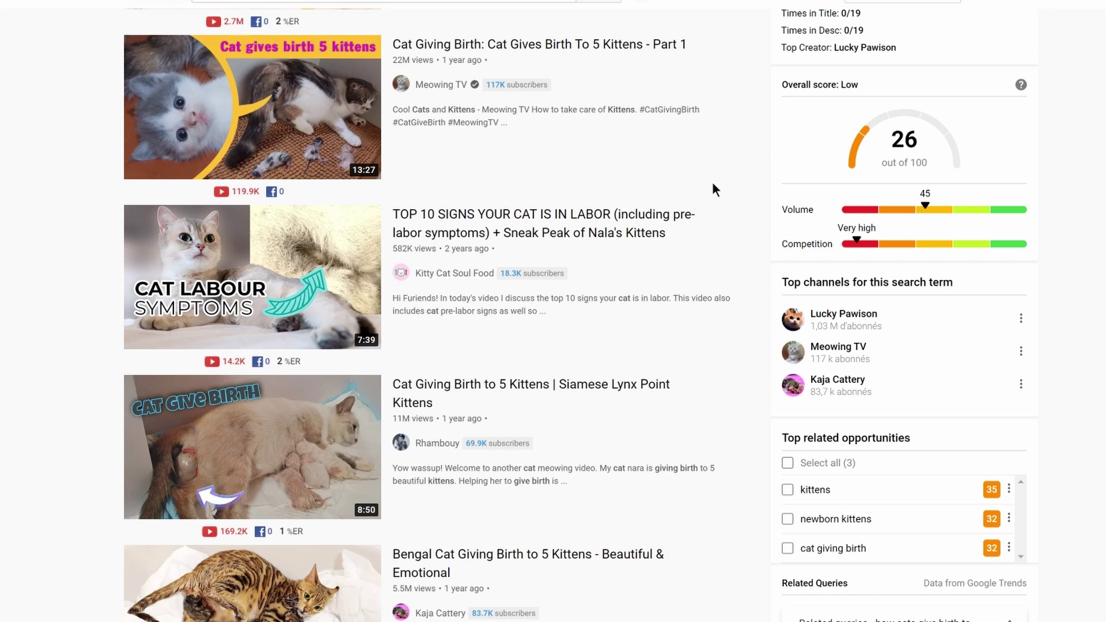
pyautogui.scroll(-3, 32, 237)
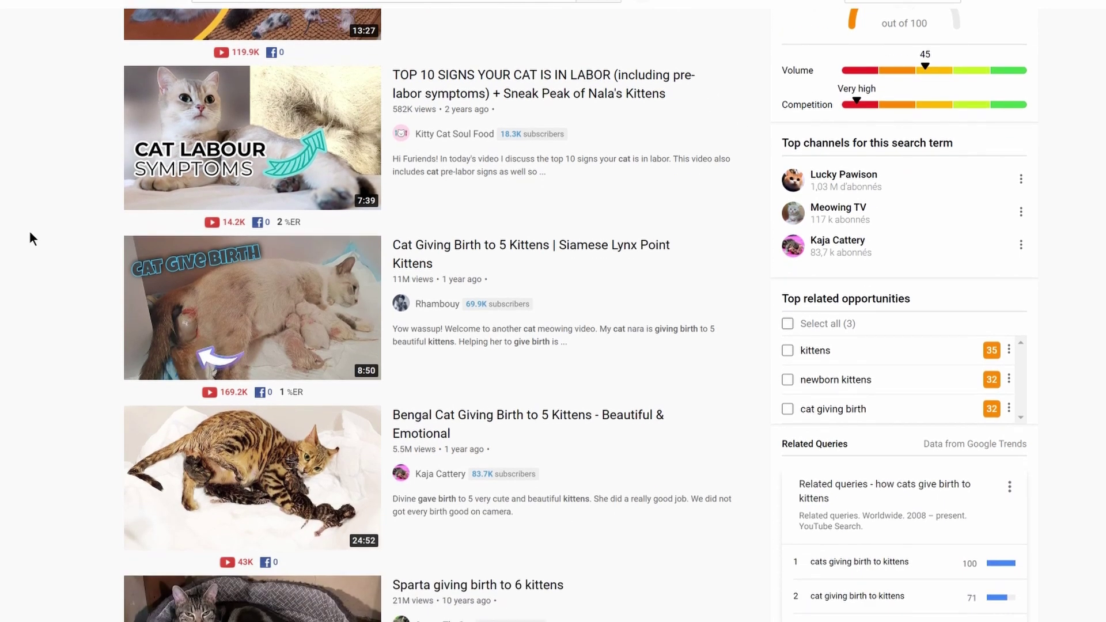
pyautogui.scroll(3, 29, 234)
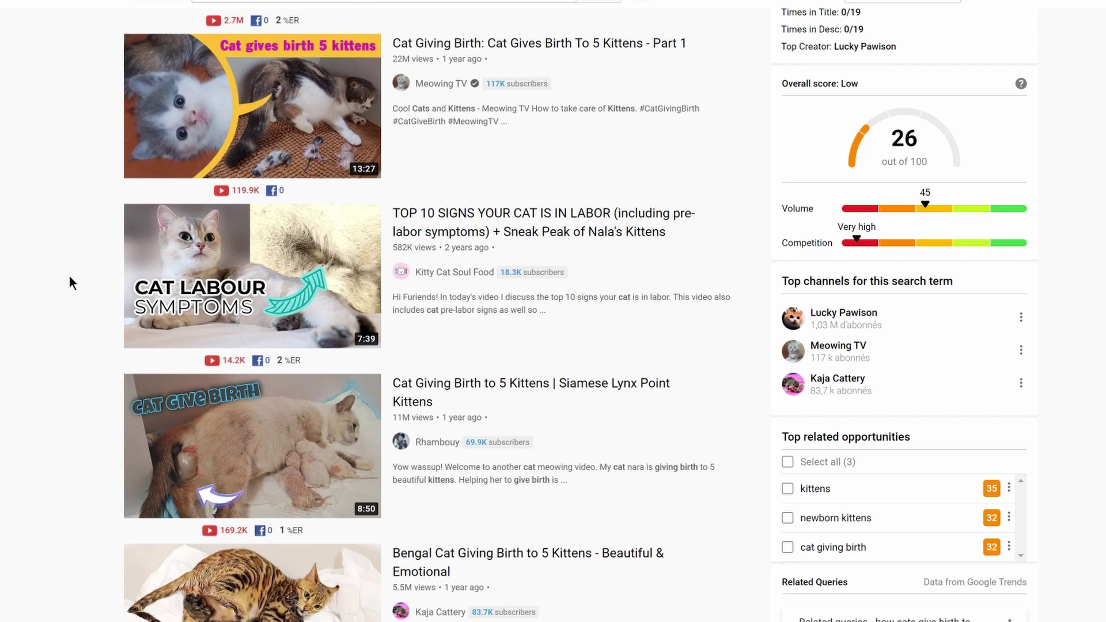
pyautogui.click(359, 4)
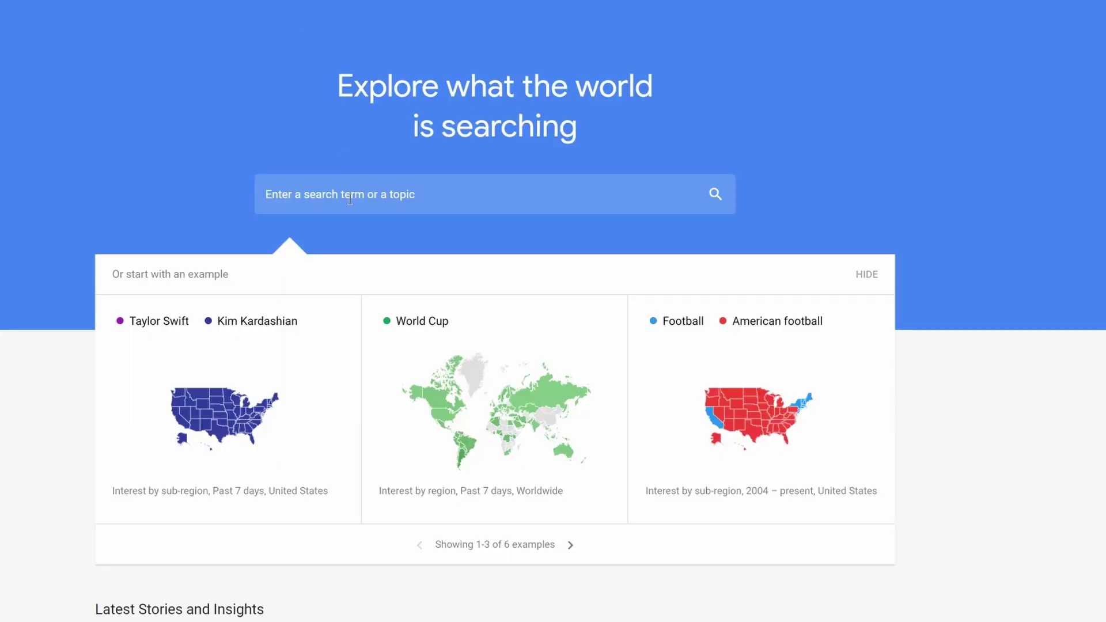
# - Set the 'how cats give birth to kittens' trend to Worldwide, Past 5 years, YouTube Search
pyautogui.click(349, 209)
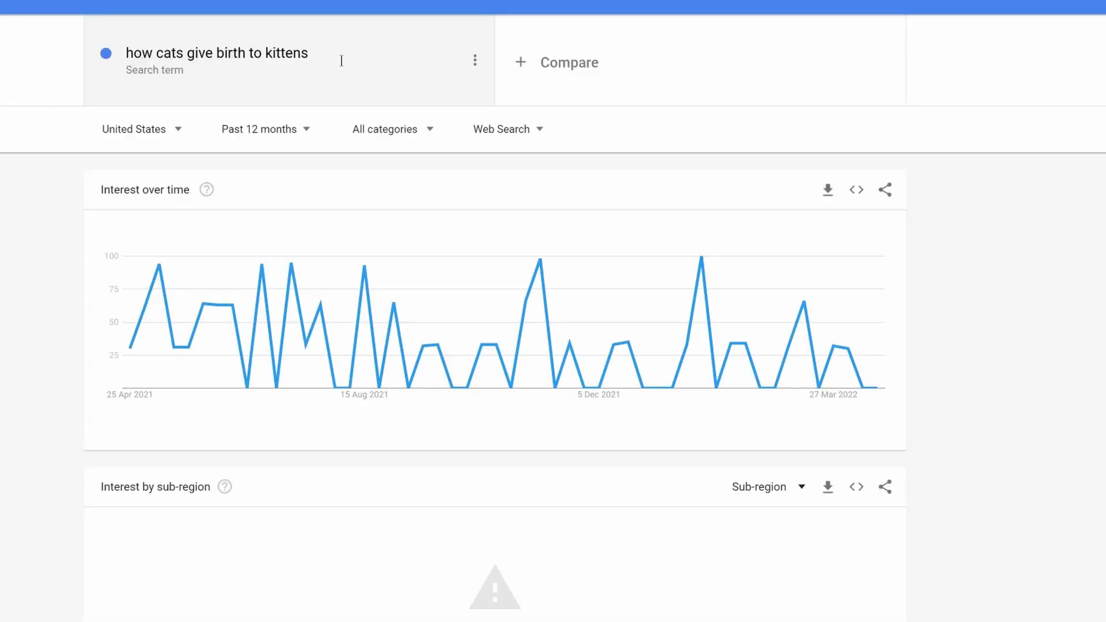
pyautogui.click(171, 129)
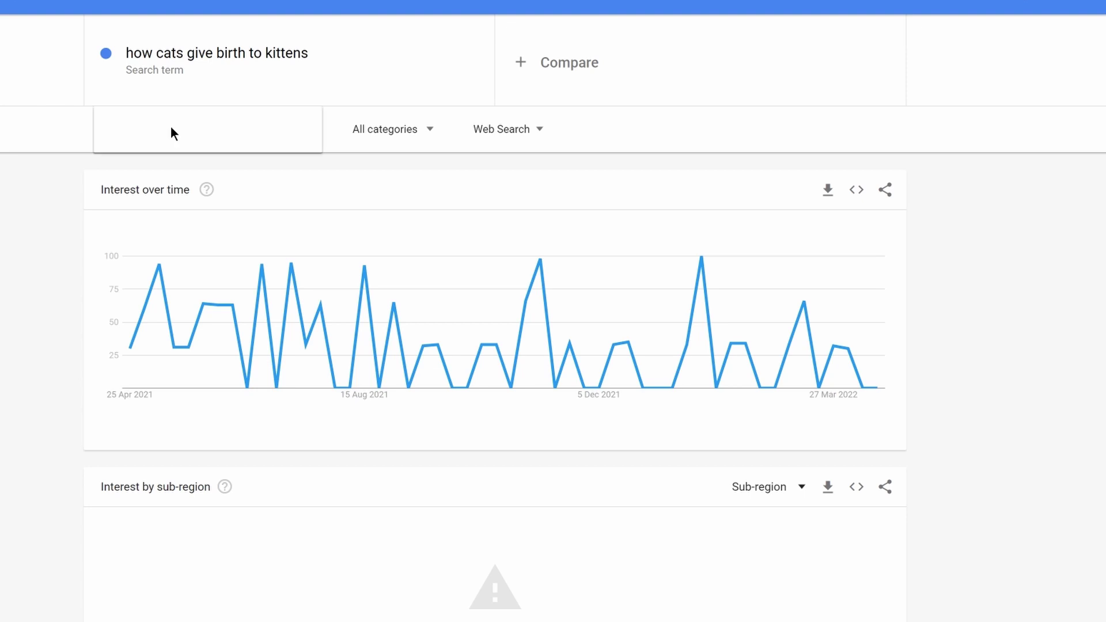
pyautogui.click(168, 166)
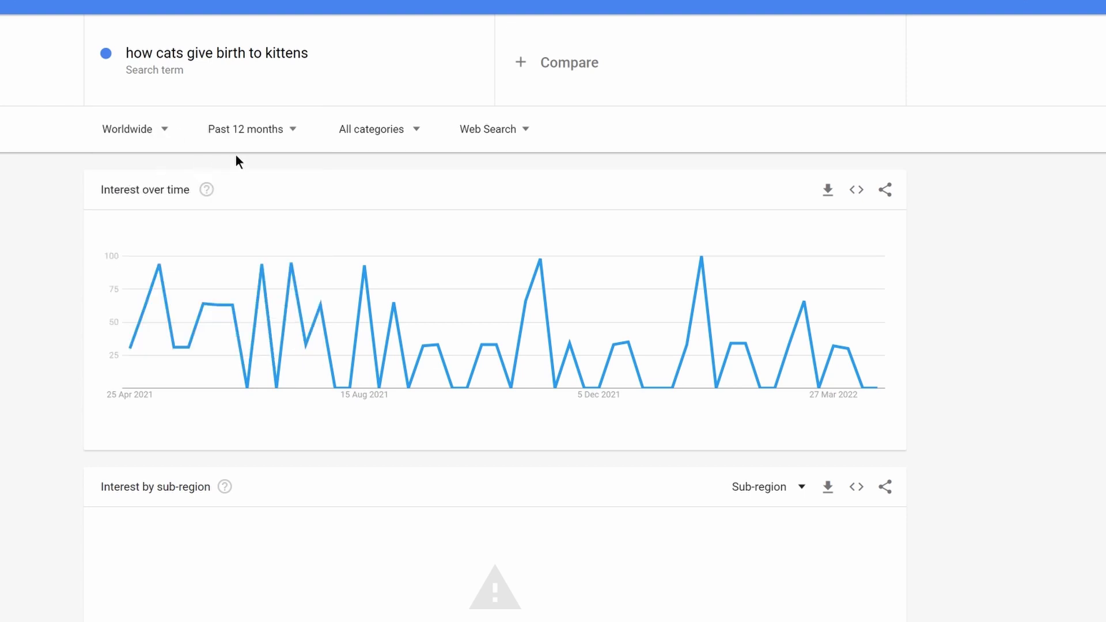
pyautogui.click(272, 131)
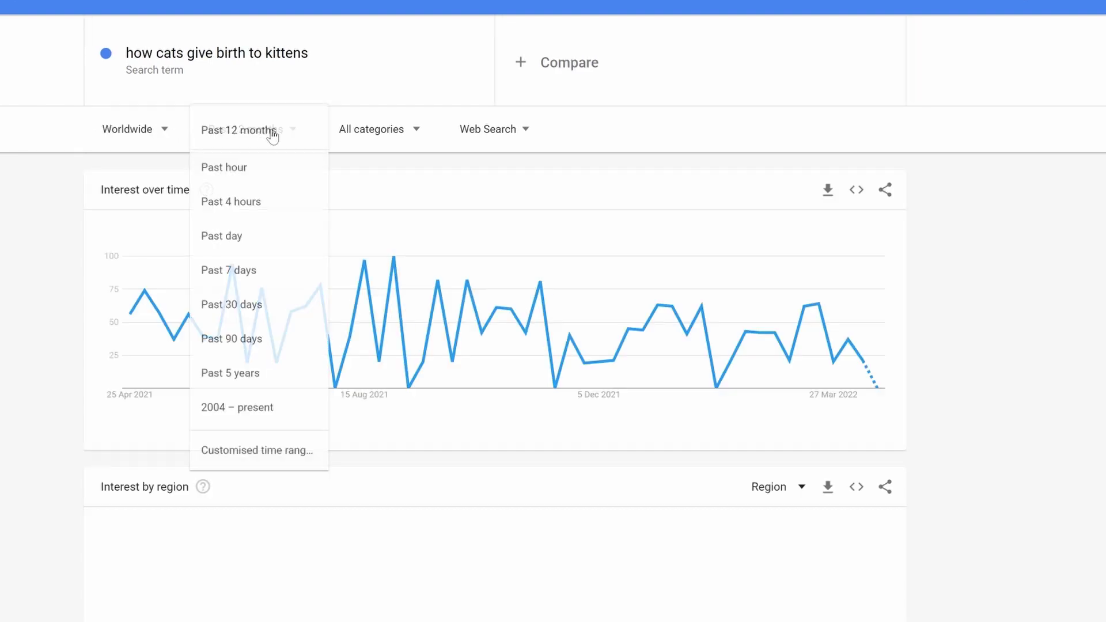
pyautogui.click(252, 372)
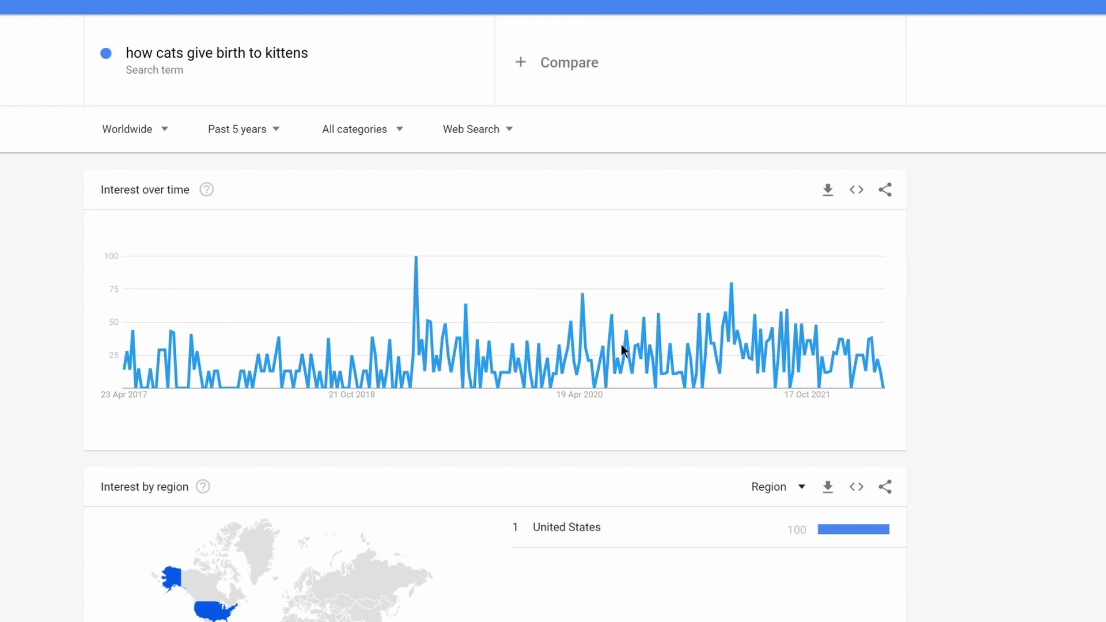
pyautogui.click(512, 132)
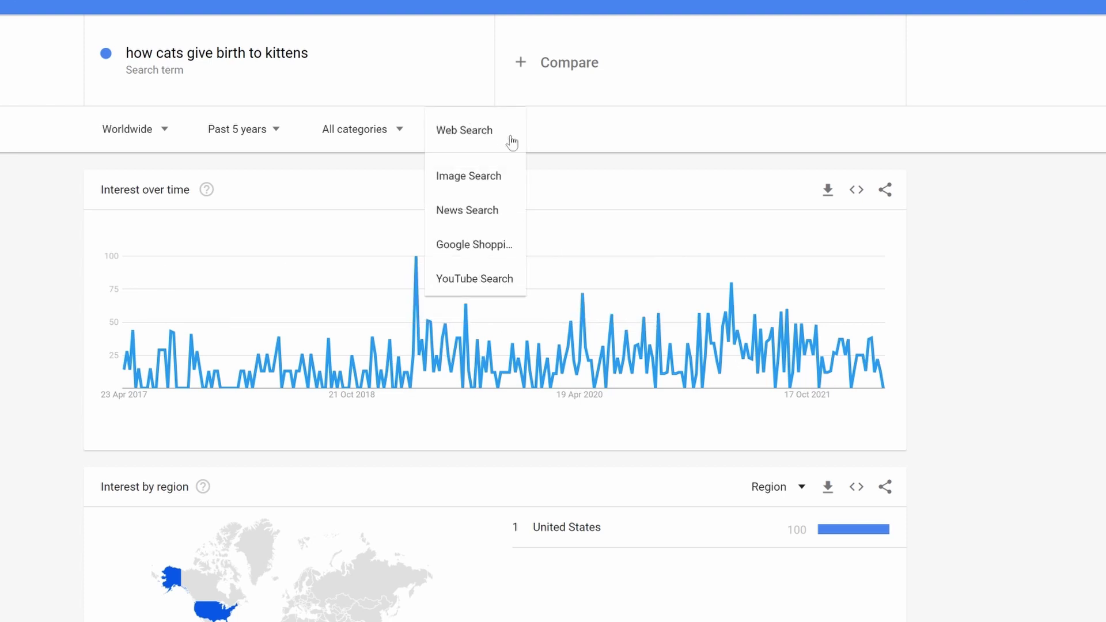
pyautogui.click(469, 279)
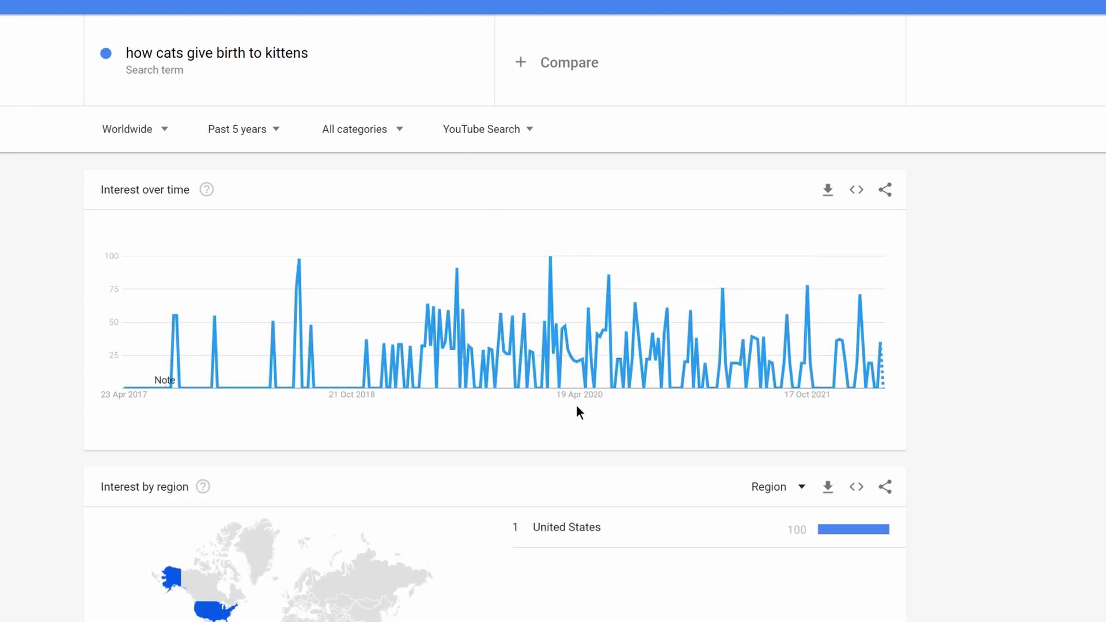
# - Shorten the Trends search term to 'how cats give birth' and rerun it
pyautogui.click(326, 67)
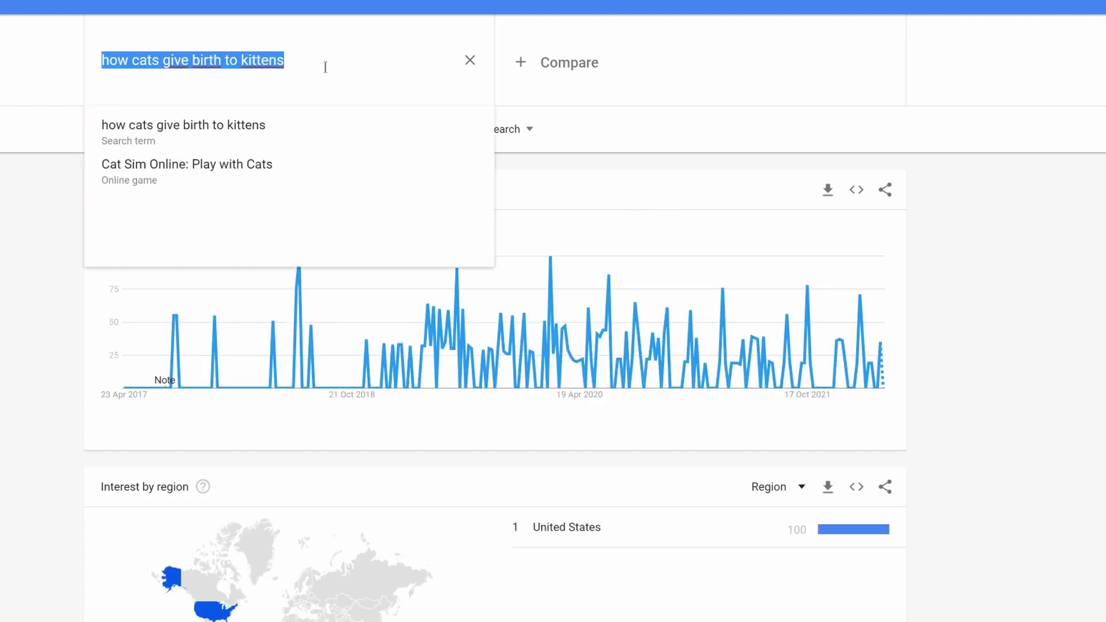
pyautogui.click(326, 68)
pyautogui.press('BackSpace')
pyautogui.press('BackSpace')
pyautogui.press('BackSpace')
pyautogui.press('BackSpace')
pyautogui.press('BackSpace')
pyautogui.press('BackSpace')
pyautogui.press('BackSpace')
pyautogui.press('Return')
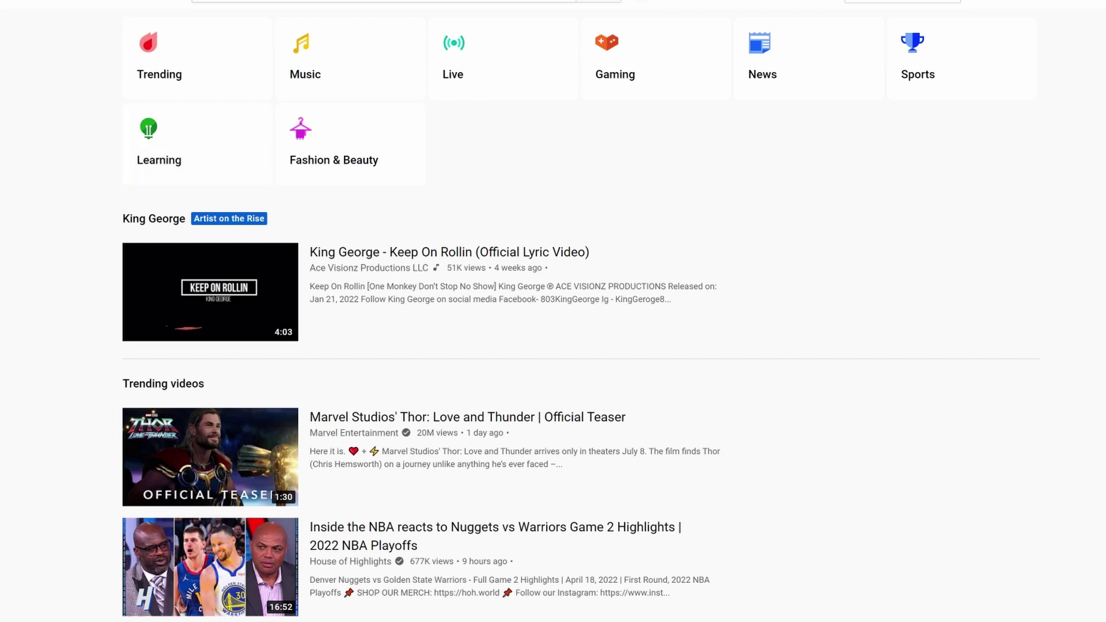
pyautogui.click(474, 79)
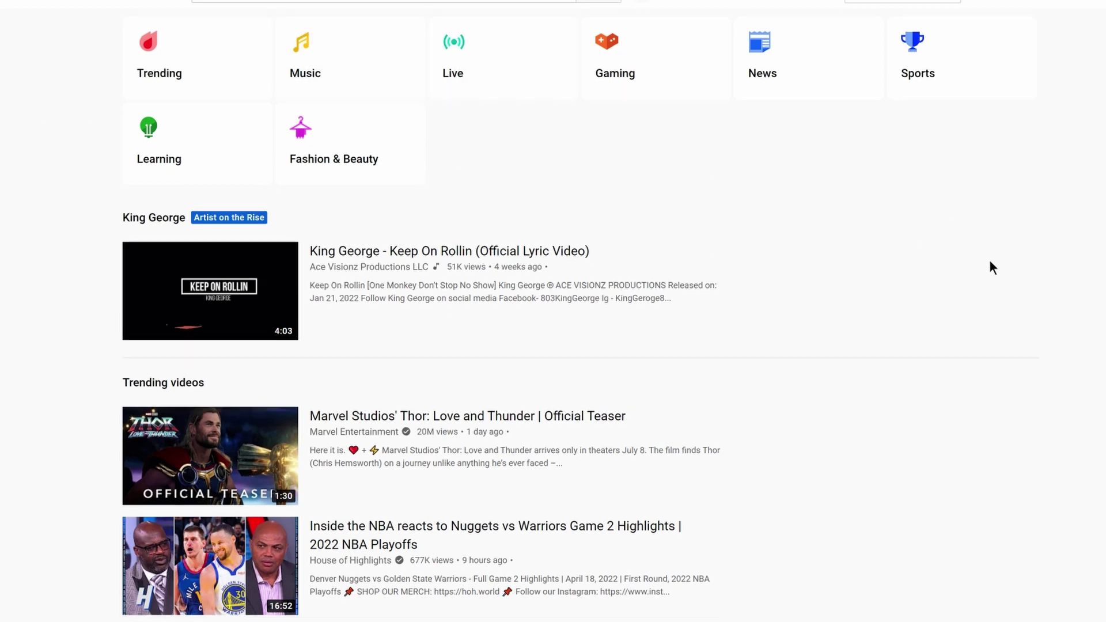
pyautogui.scroll(-3, 817, 293)
pyautogui.scroll(-2, 922, 259)
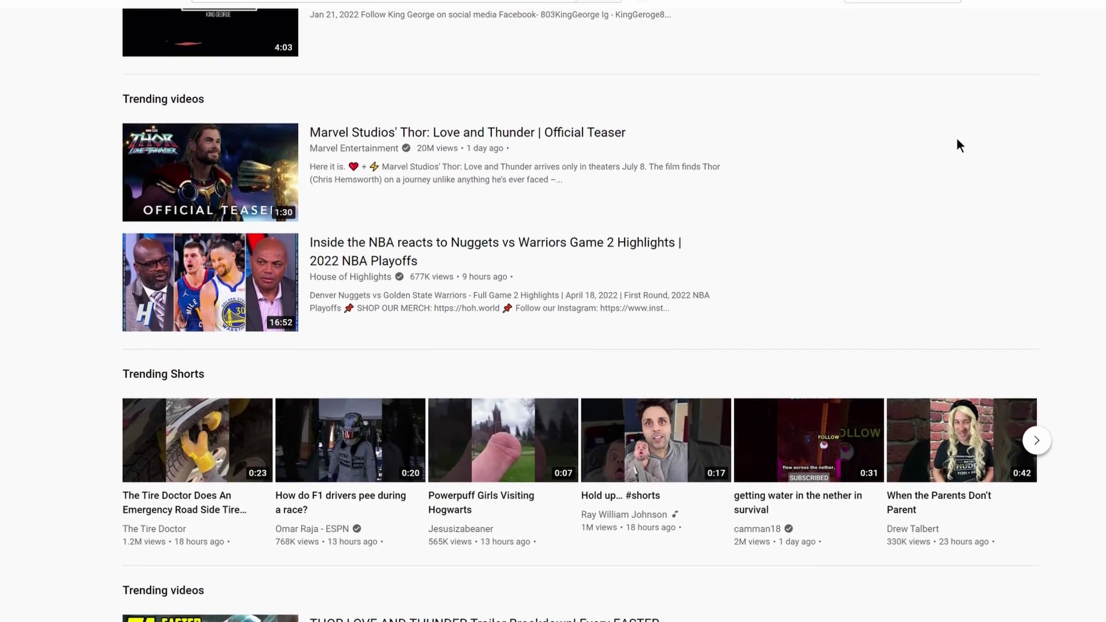
pyautogui.scroll(-4, 921, 138)
pyautogui.scroll(-1, 778, 374)
pyautogui.scroll(5, 847, 259)
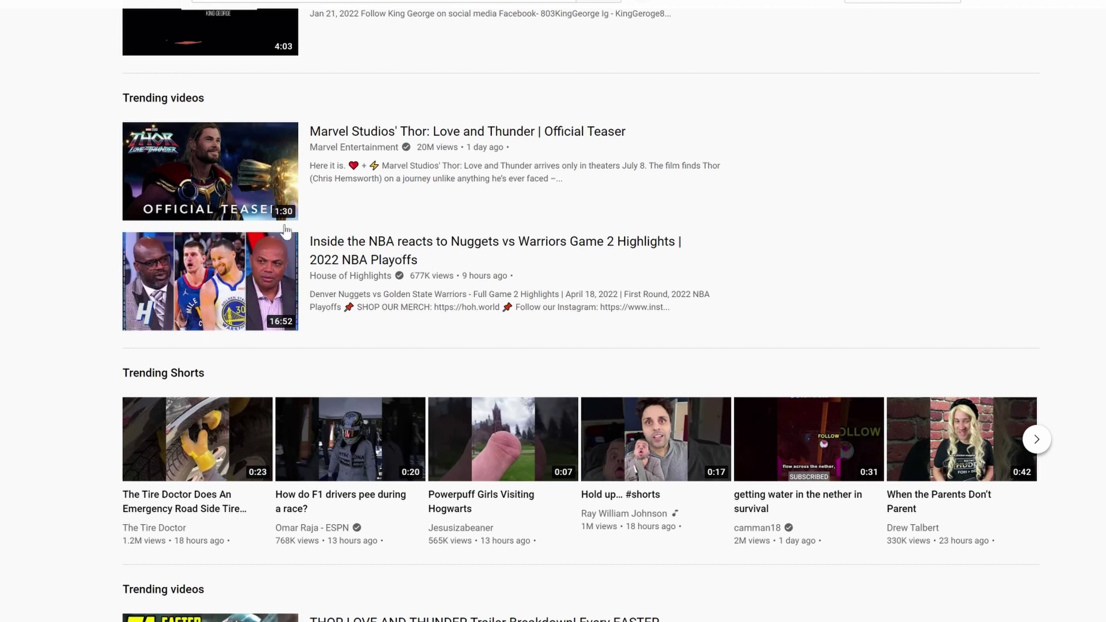
pyautogui.scroll(-15, 113, 239)
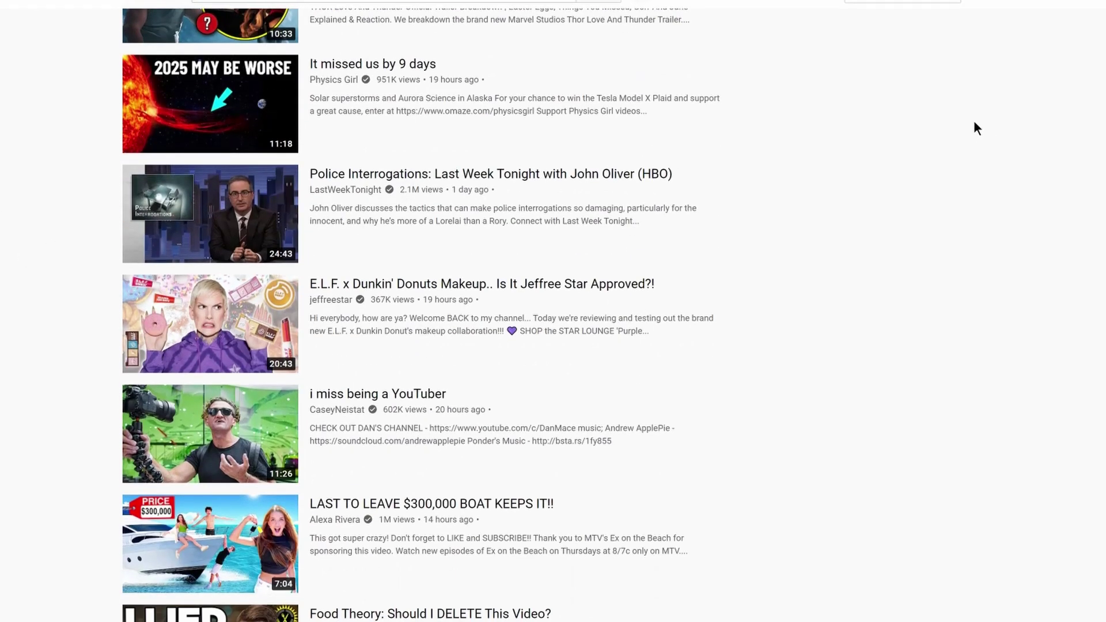
# - Open TubeBuddy's Keyword Explorer and switch What's Trending to Australia
pyautogui.click(1006, 1)
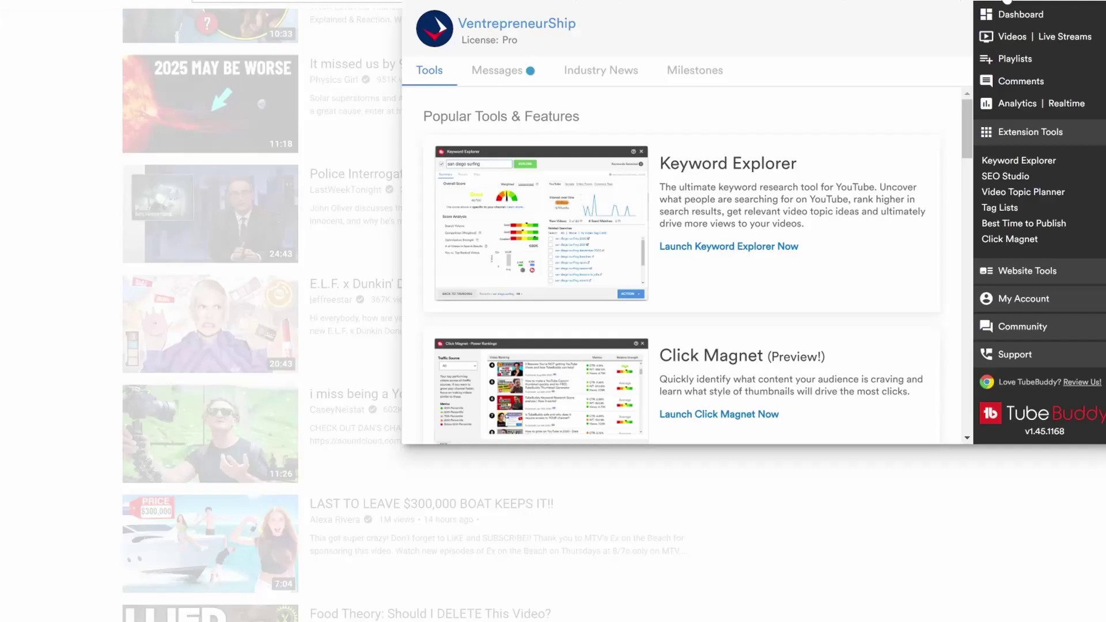
pyautogui.click(1045, 164)
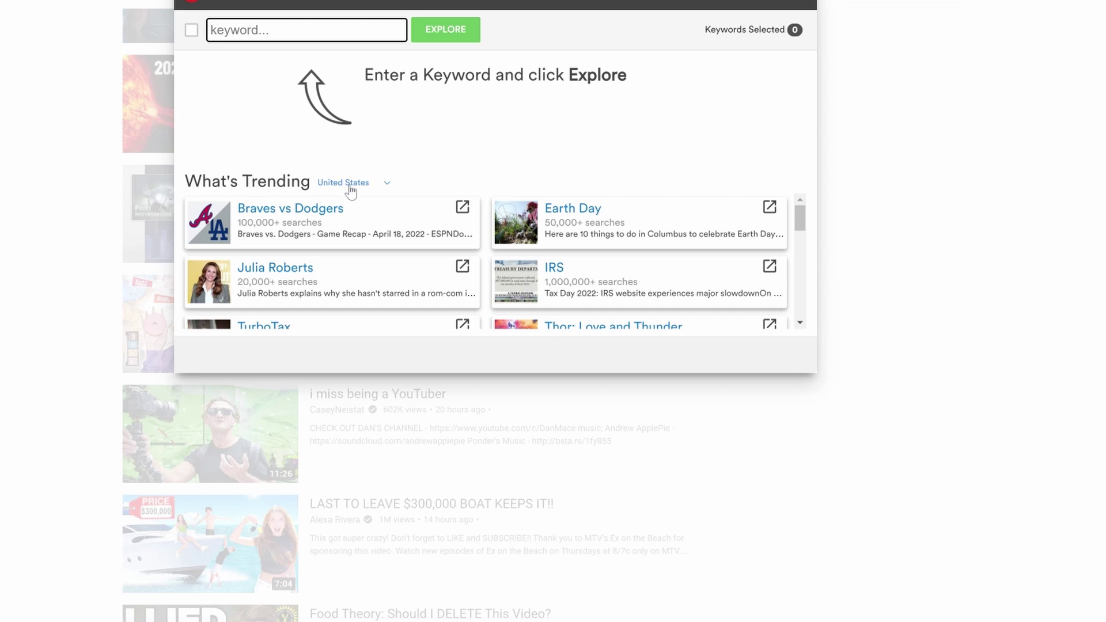
pyautogui.click(389, 183)
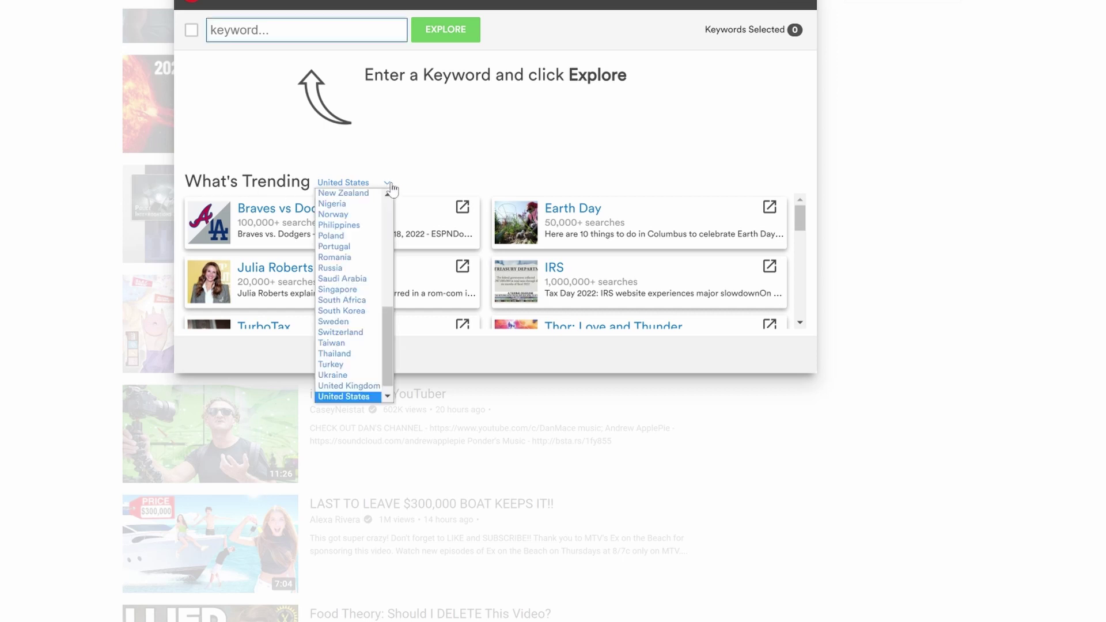
pyautogui.moveTo(386, 348); pyautogui.dragTo(392, 236)
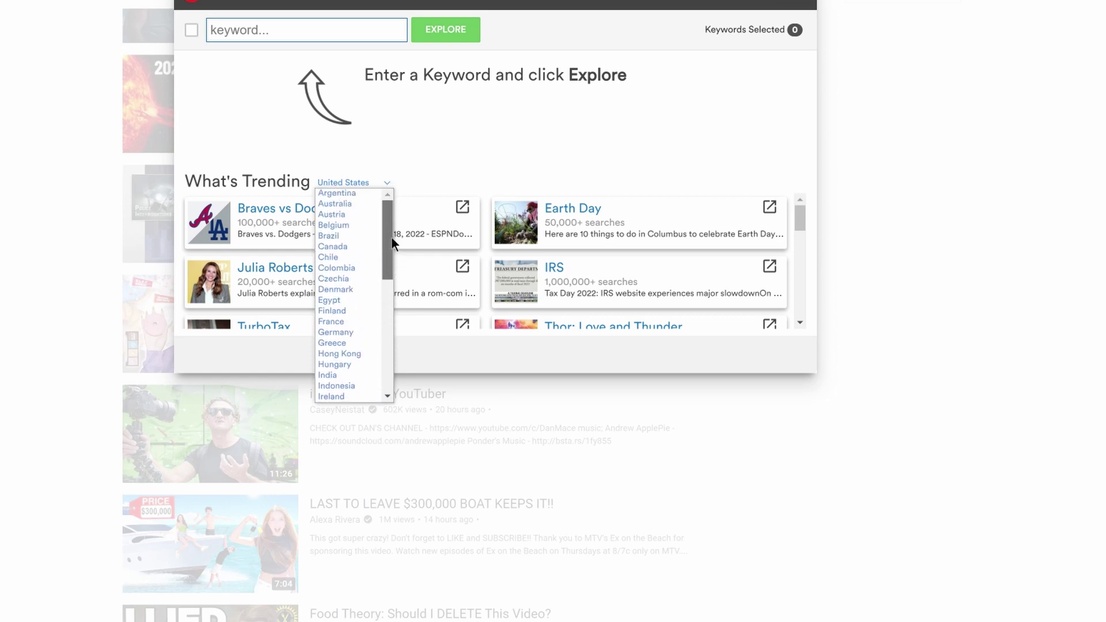
pyautogui.click(362, 204)
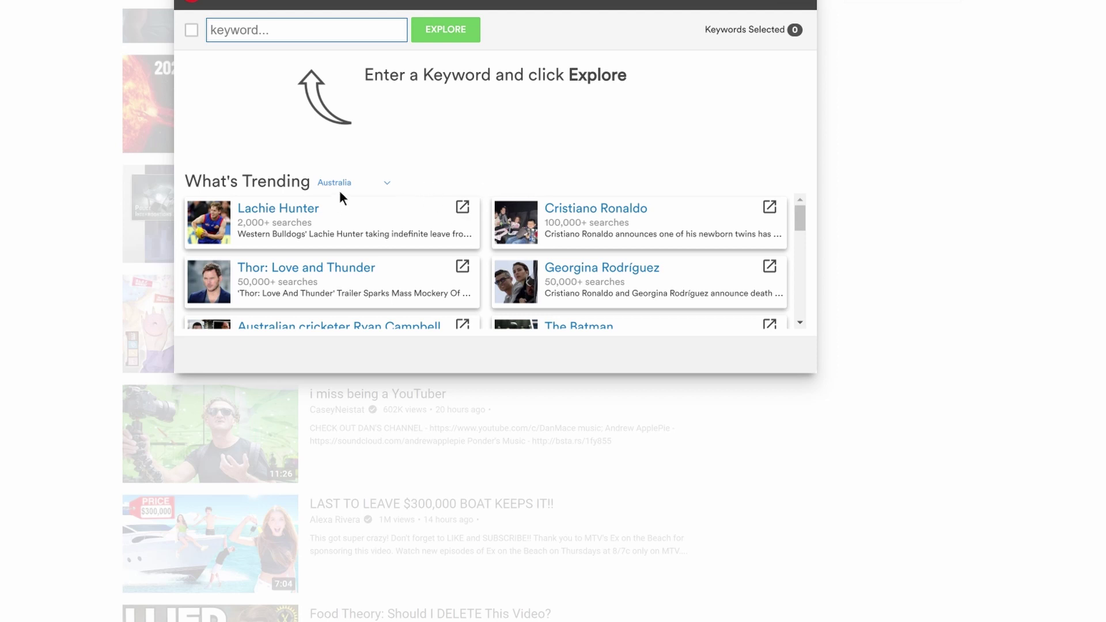
pyautogui.moveTo(800, 216); pyautogui.dragTo(393, 96)
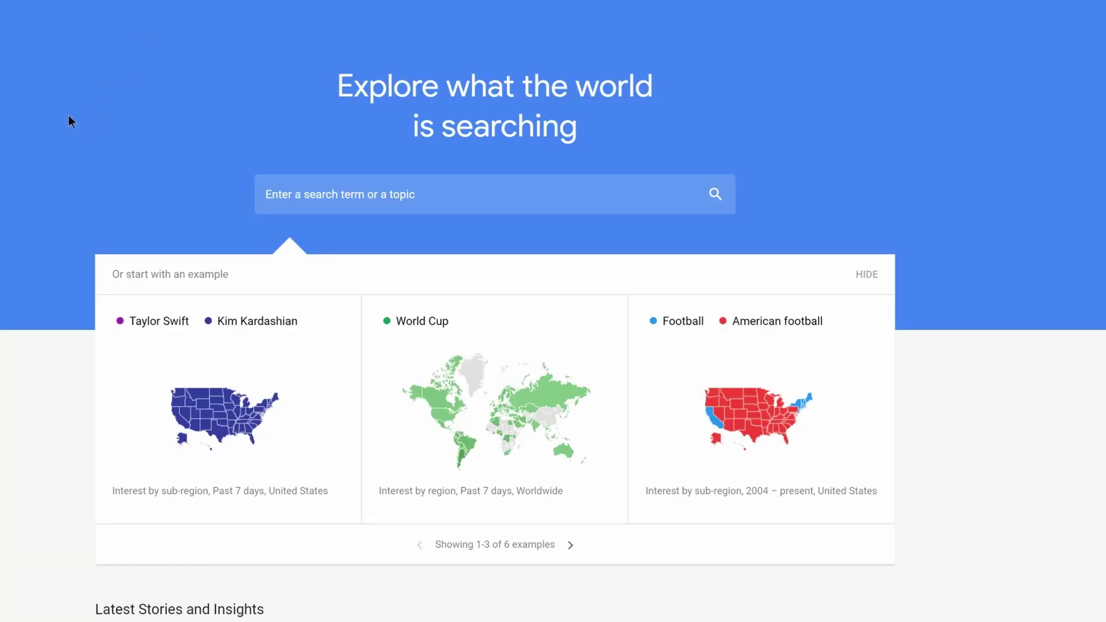
# - Scroll the Google Trends home page and go to Daily Search Trends for the United States
pyautogui.scroll(-7, 68, 115)
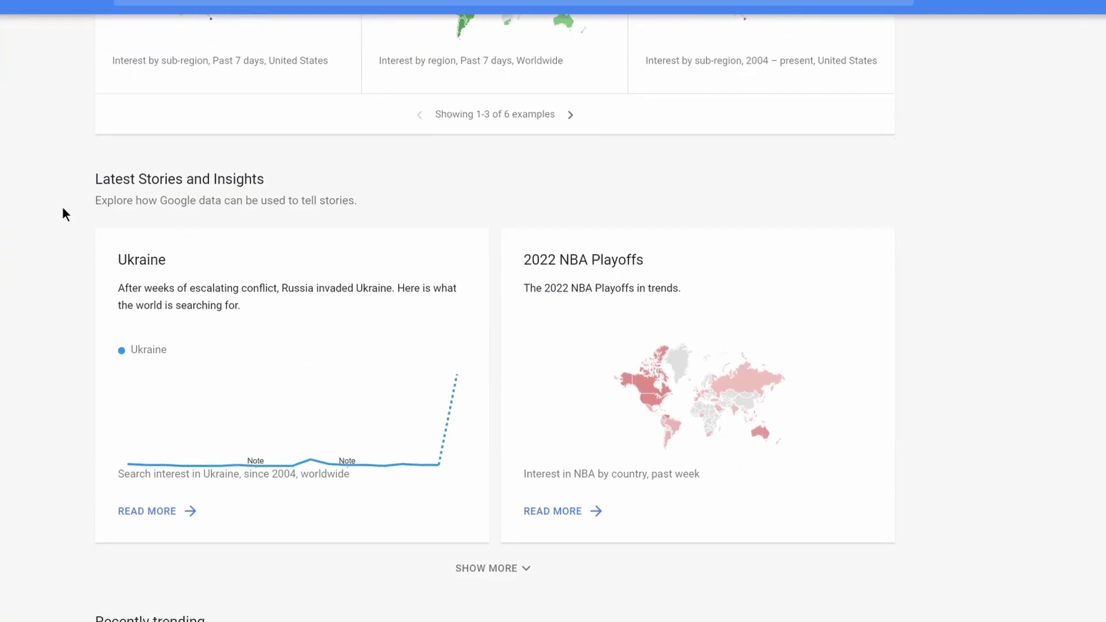
pyautogui.scroll(-7, 63, 214)
pyautogui.click(136, 291)
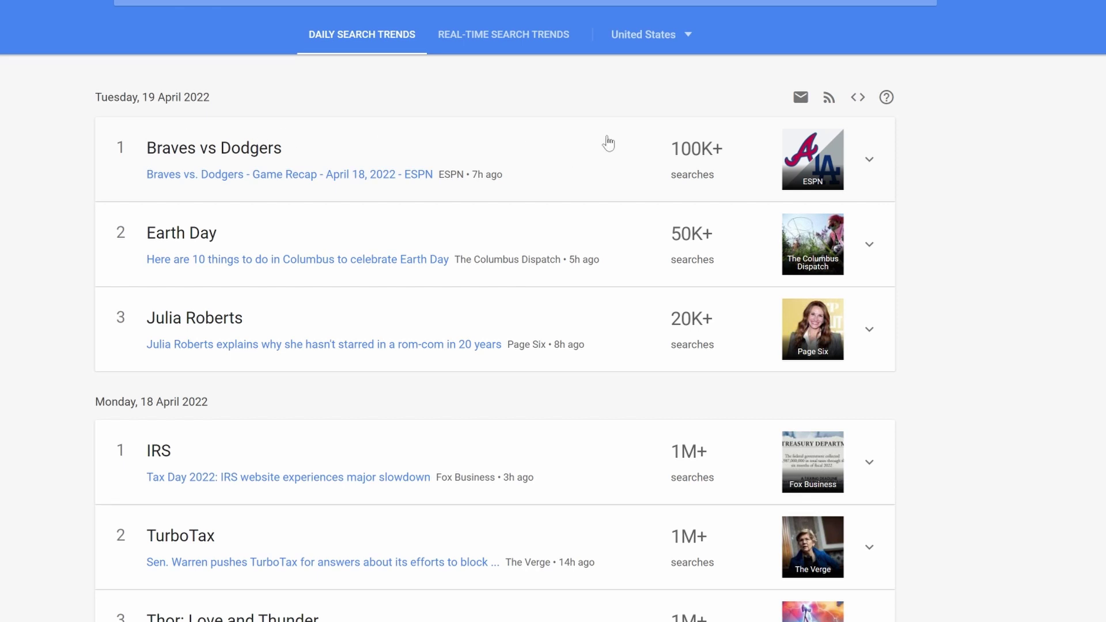
# - Expand the top Braves vs Dodgers trend card to view its details, then collapse it
pyautogui.scroll(-3, 20, 206)
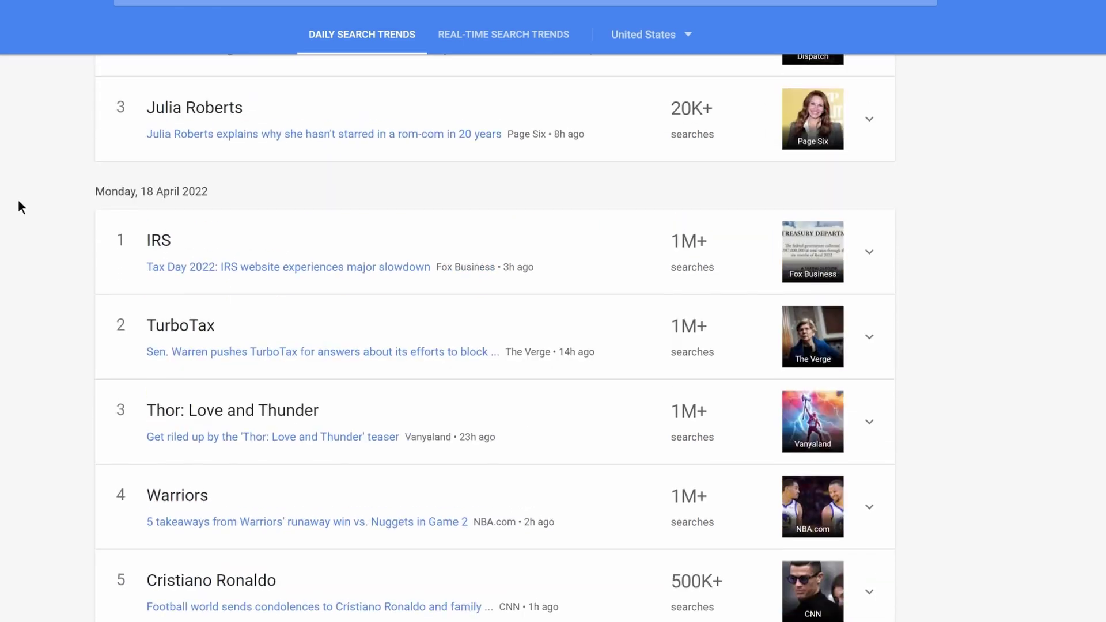
pyautogui.scroll(3, 17, 205)
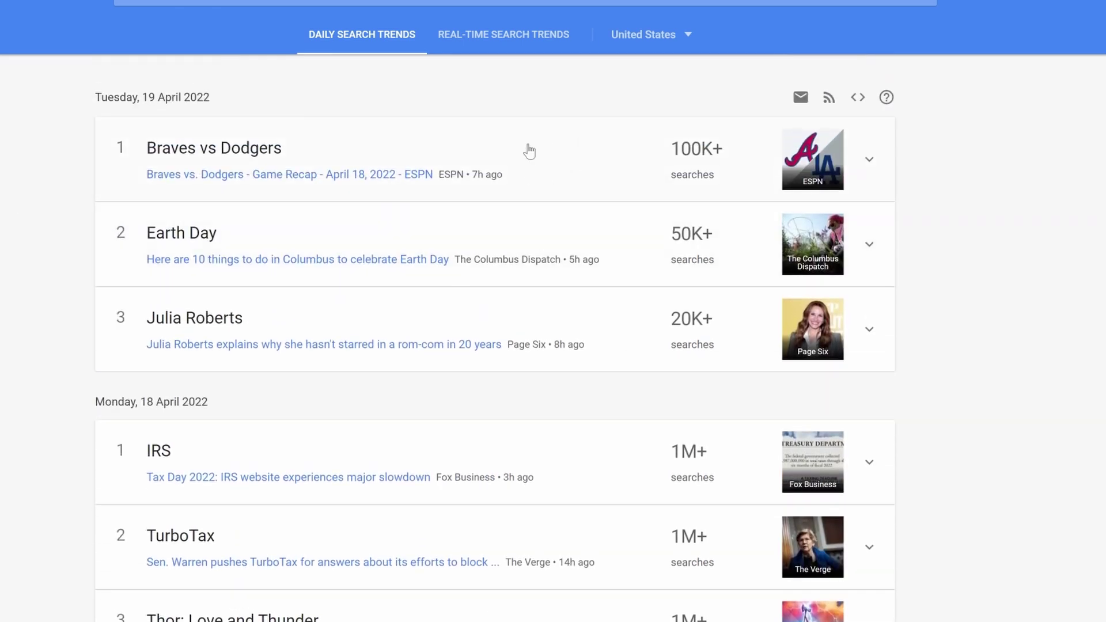
pyautogui.click(600, 154)
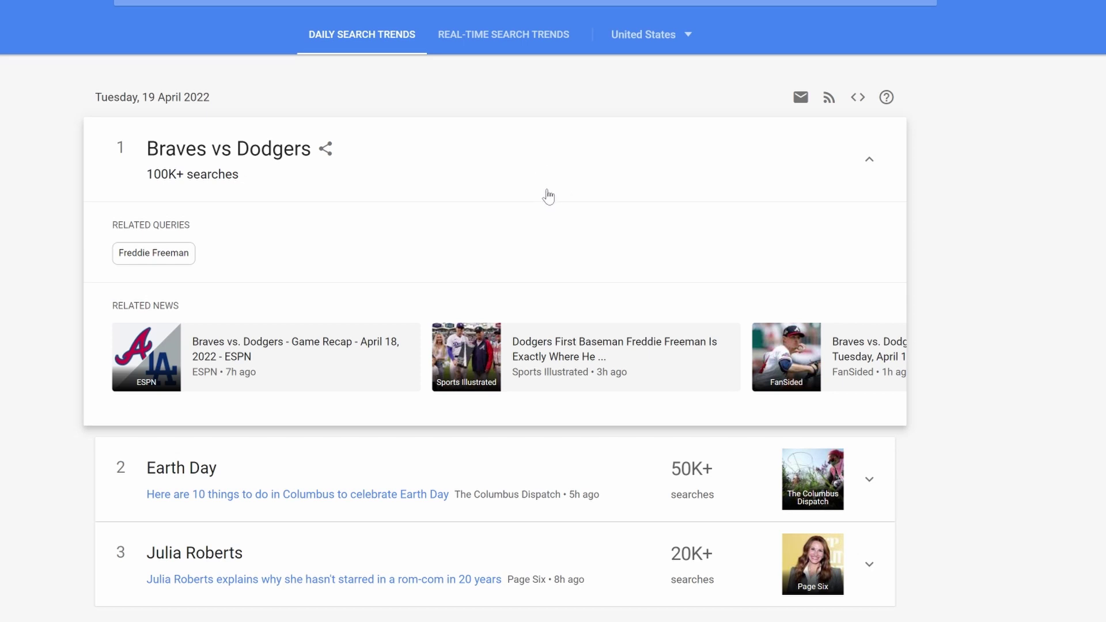
pyautogui.click(583, 190)
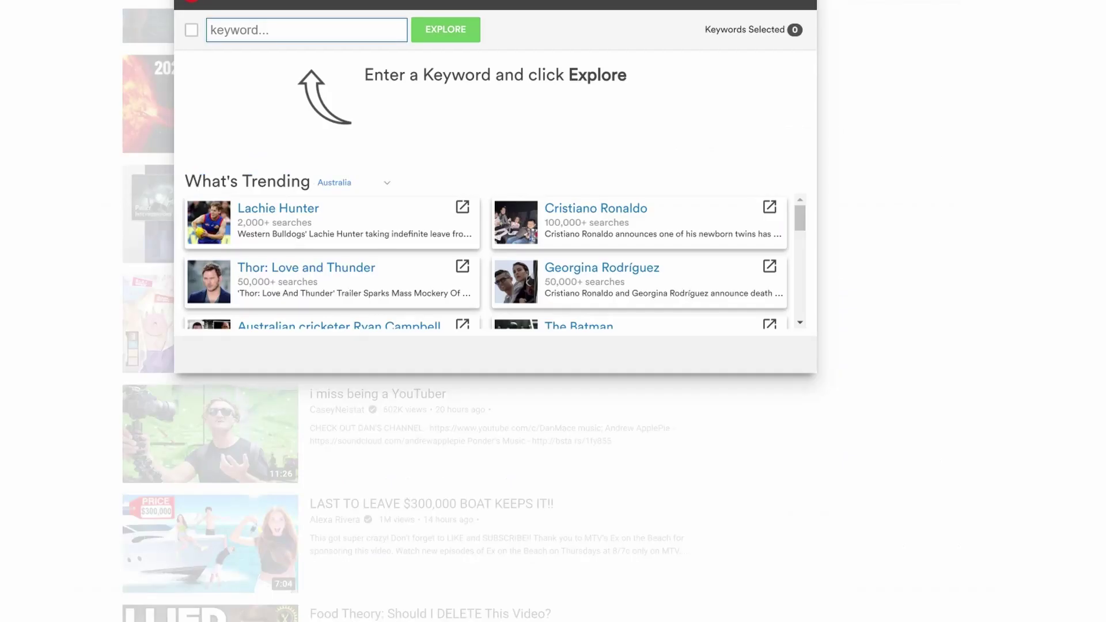
# - Close the popup and launch TubeBuddy's Keyword Explorer from the extension menu
pyautogui.press('Escape')
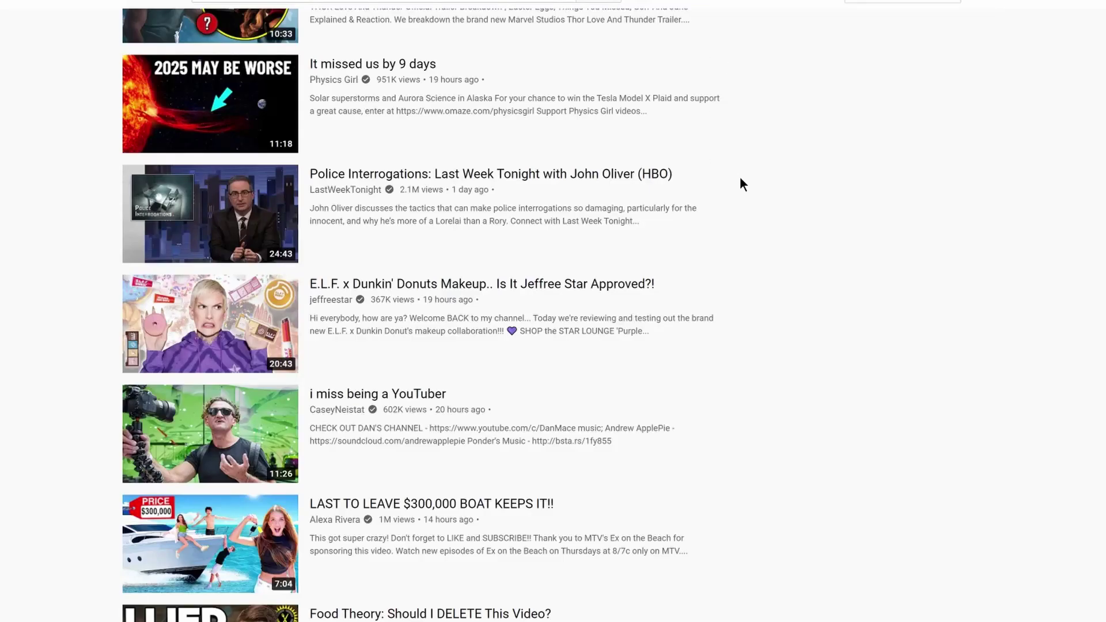
pyautogui.click(1007, 1)
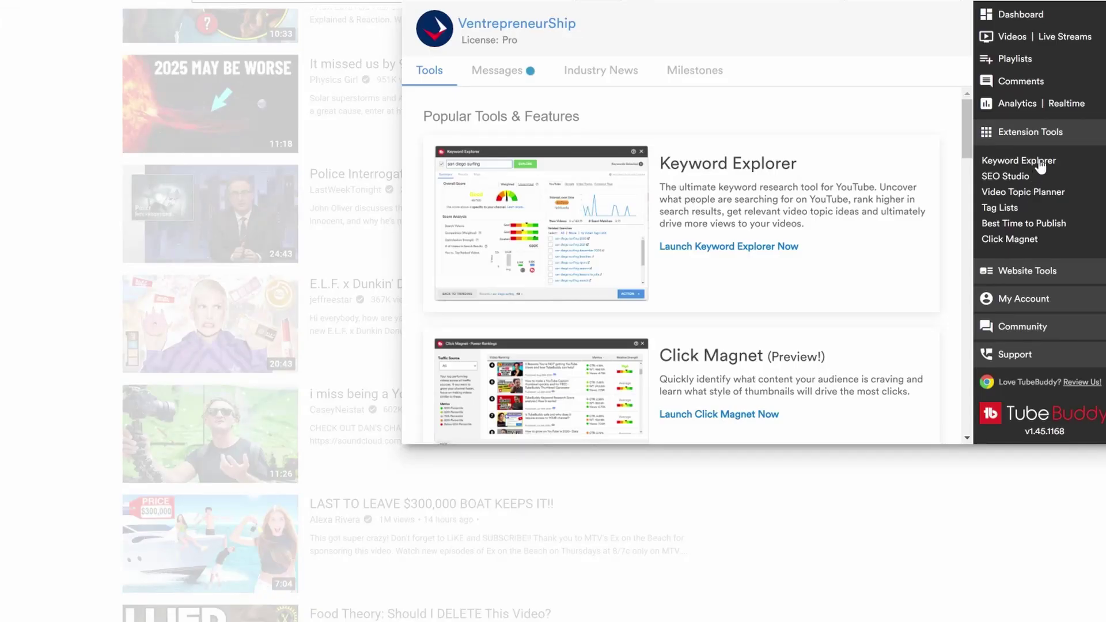
pyautogui.click(1028, 165)
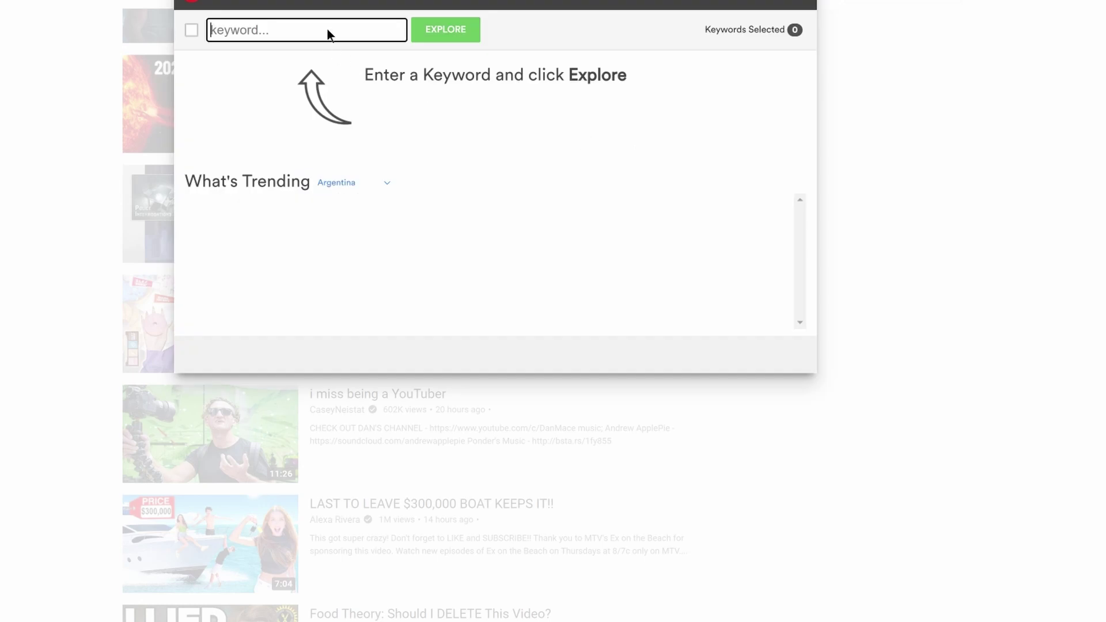
# - Score the keyword 'cats' (Poor, 19/100) and search YouTube for its topic 'how cats act'
pyautogui.write('cats')
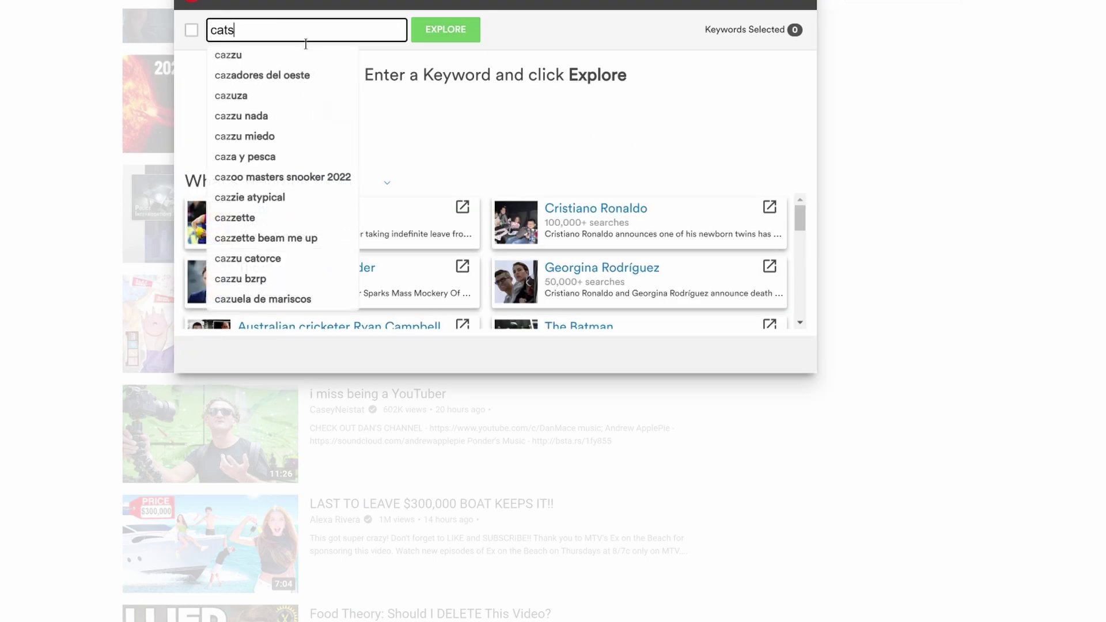
pyautogui.press('Return')
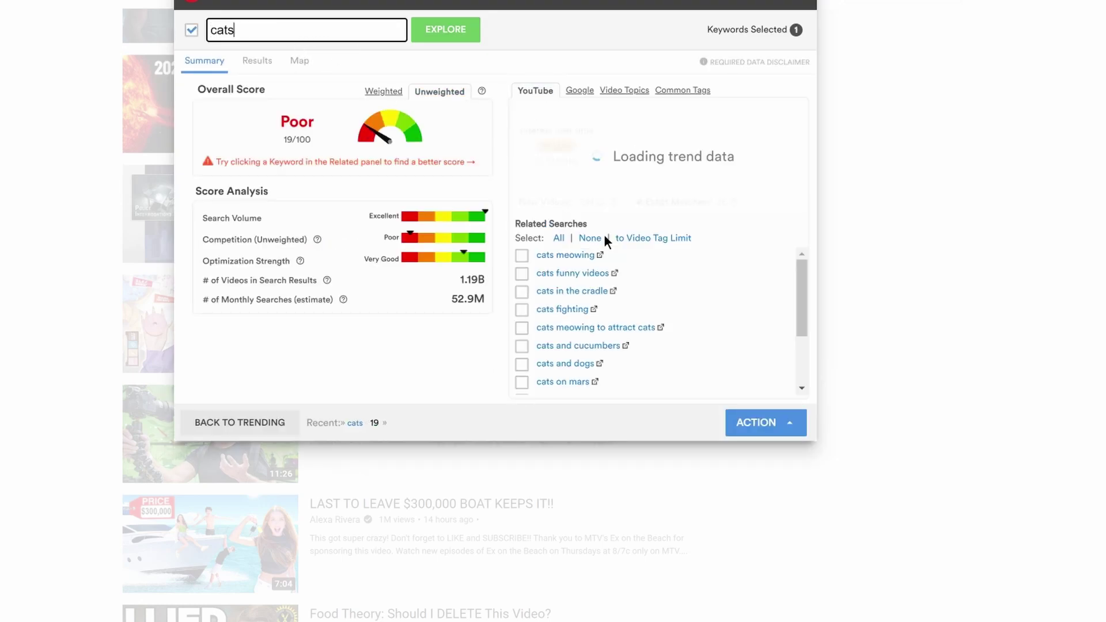
pyautogui.click(631, 92)
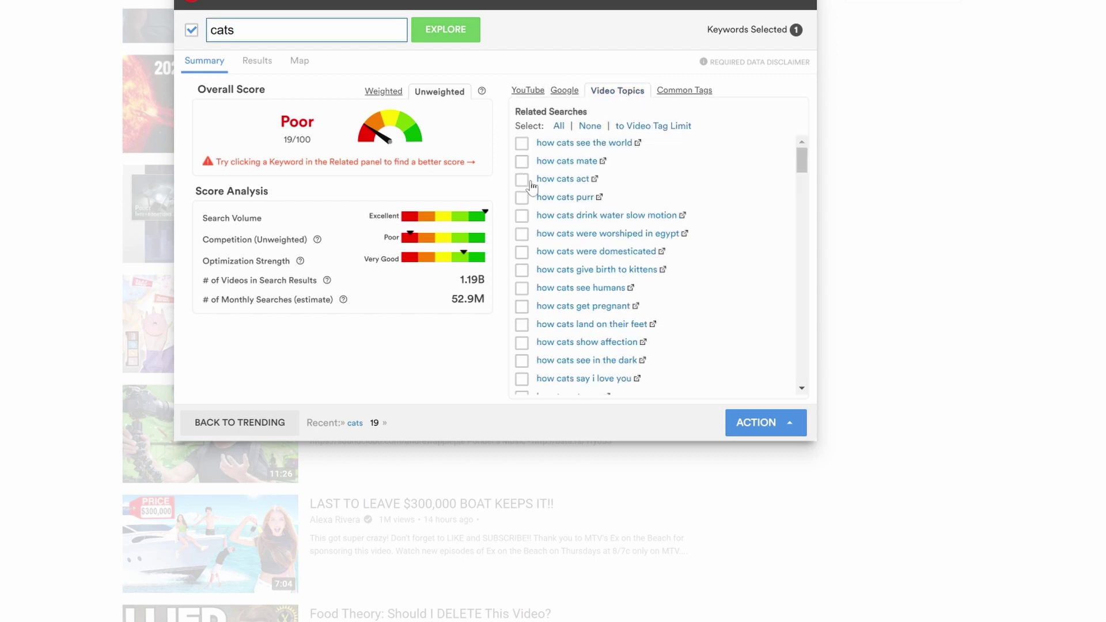
pyautogui.click(565, 184)
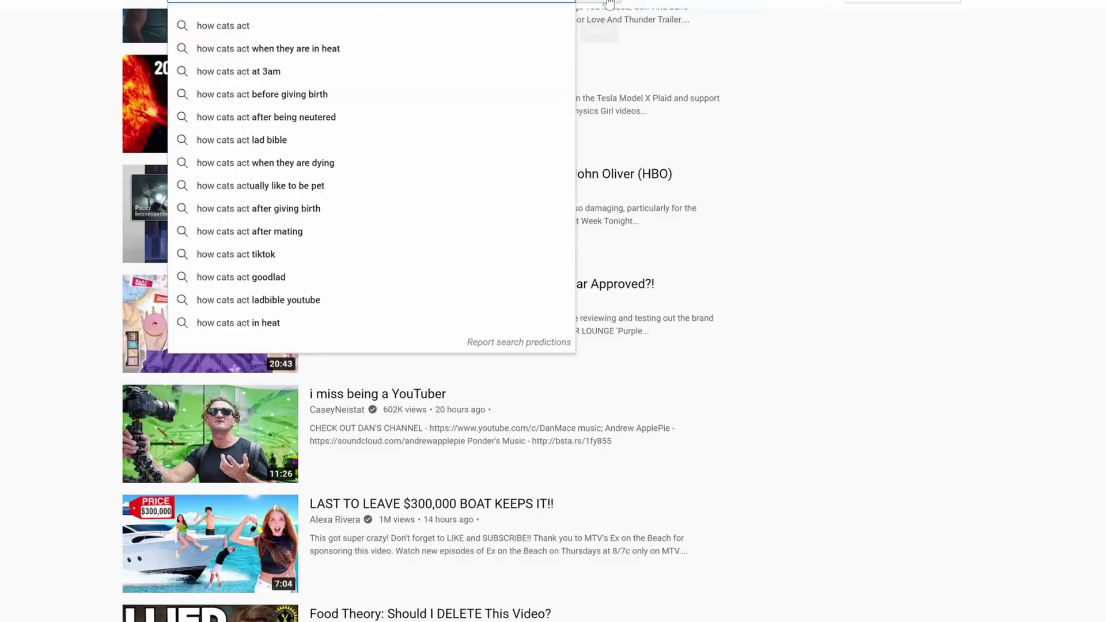
# - Search 'how cats act' and filter results by View count, This week uploads, and Video type
pyautogui.click(761, 233)
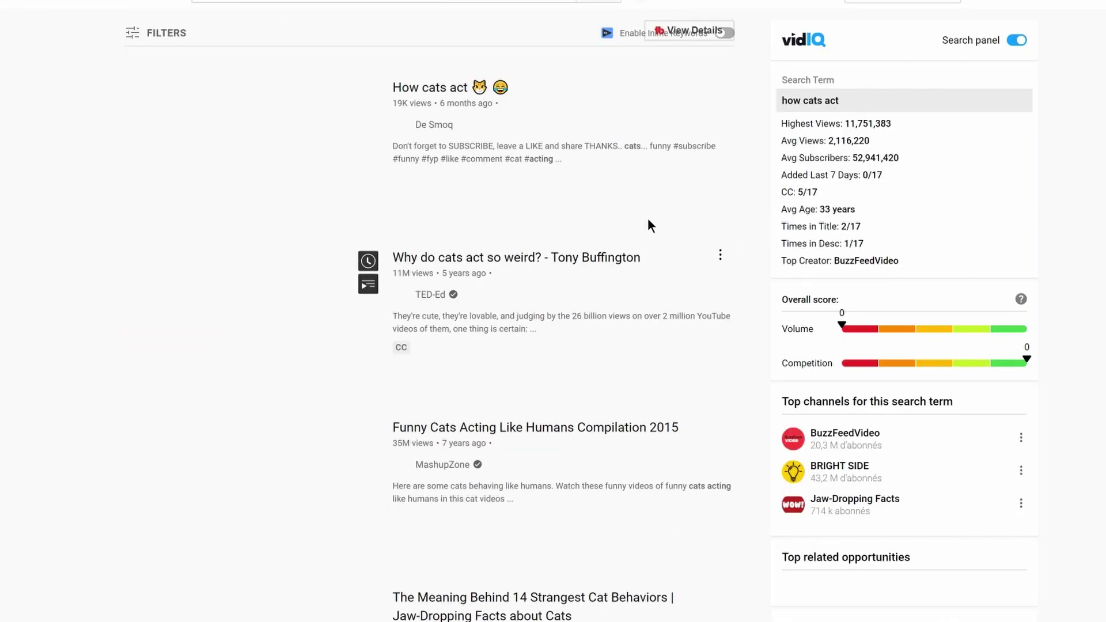
pyautogui.click(136, 36)
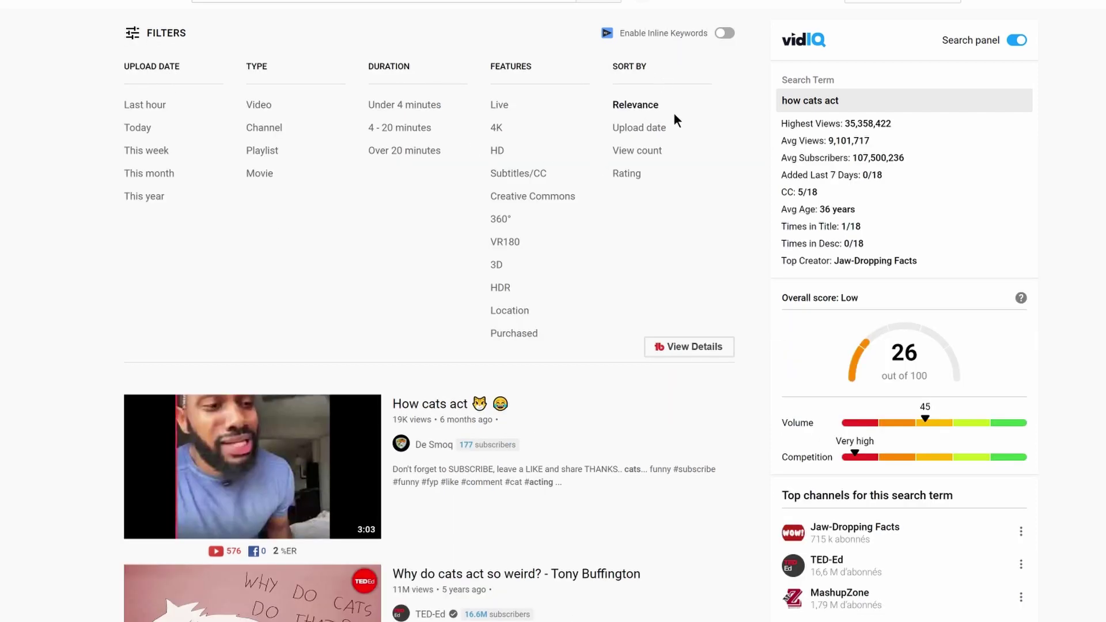
pyautogui.click(645, 154)
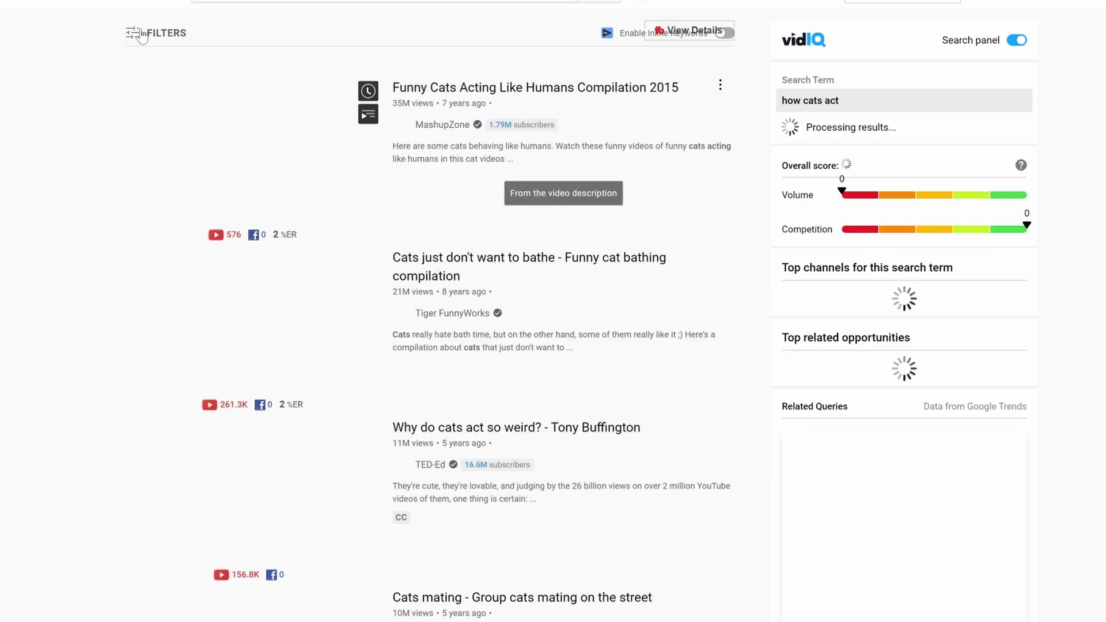
pyautogui.click(136, 33)
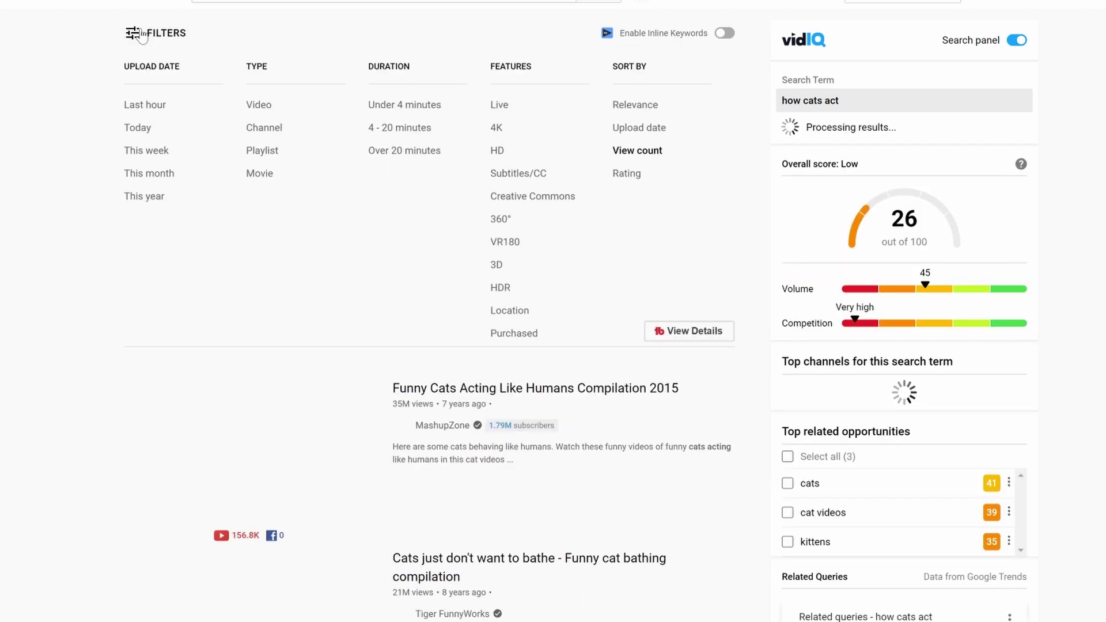
pyautogui.click(140, 154)
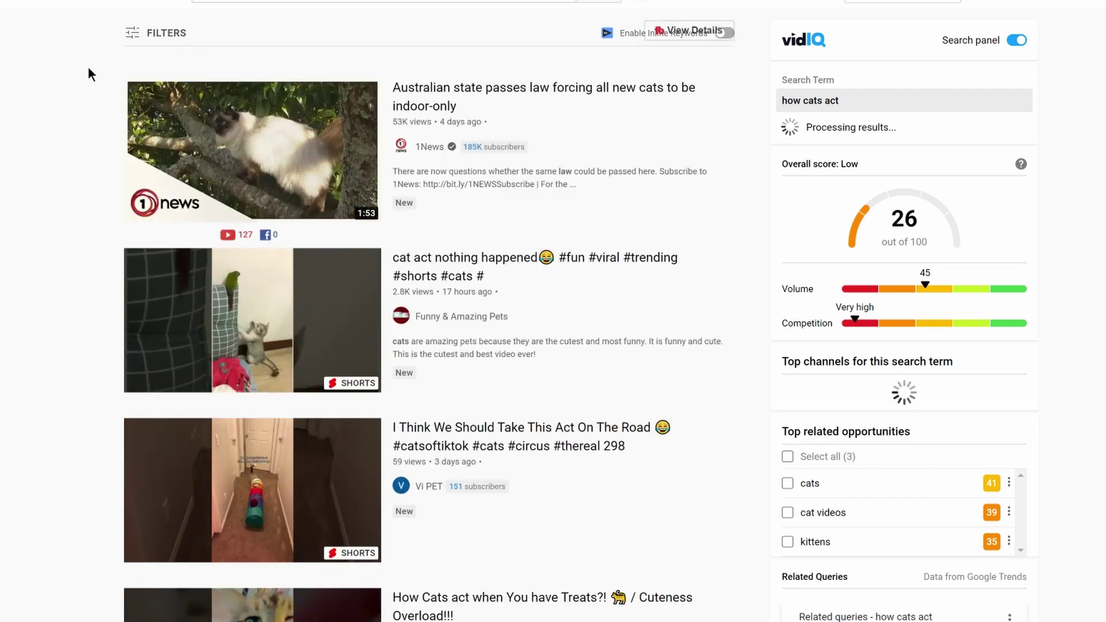
pyautogui.click(134, 35)
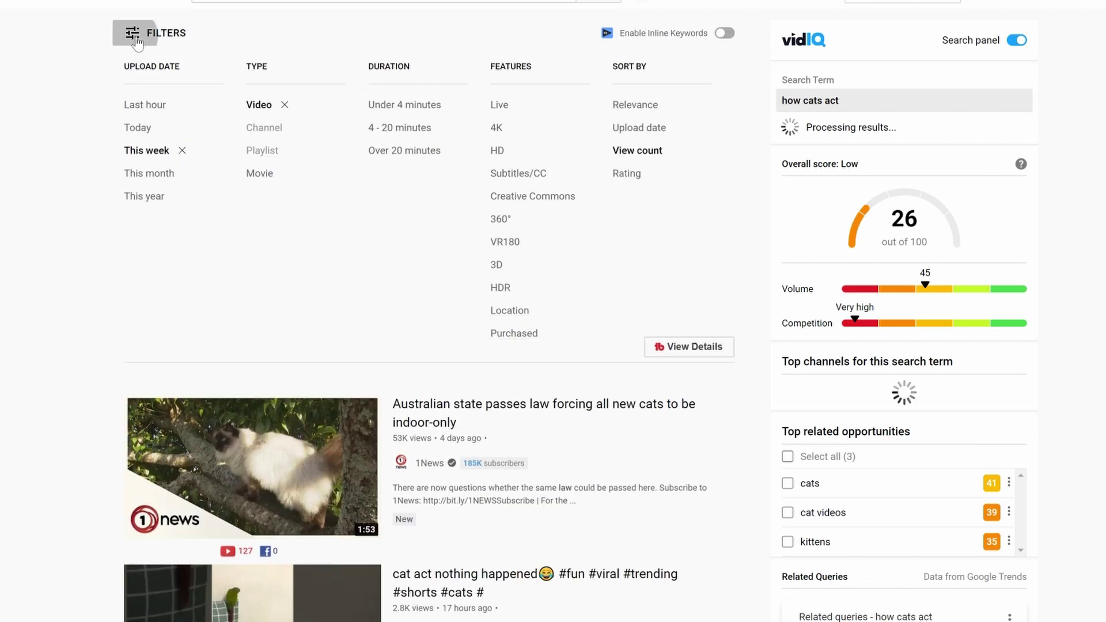
pyautogui.click(134, 34)
pyautogui.click(134, 34)
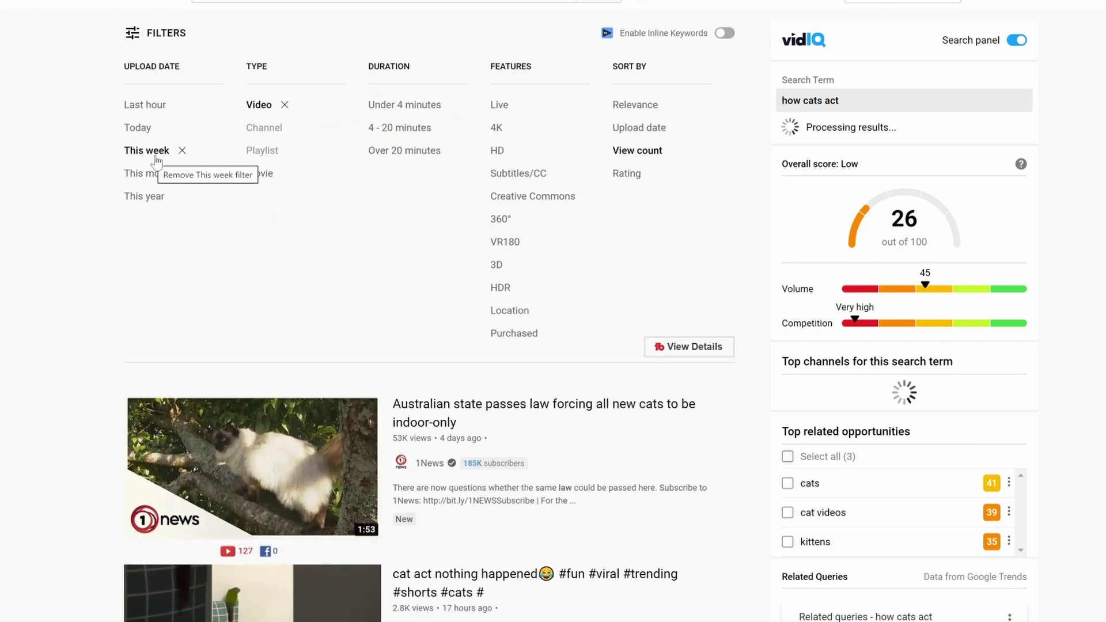
pyautogui.click(132, 32)
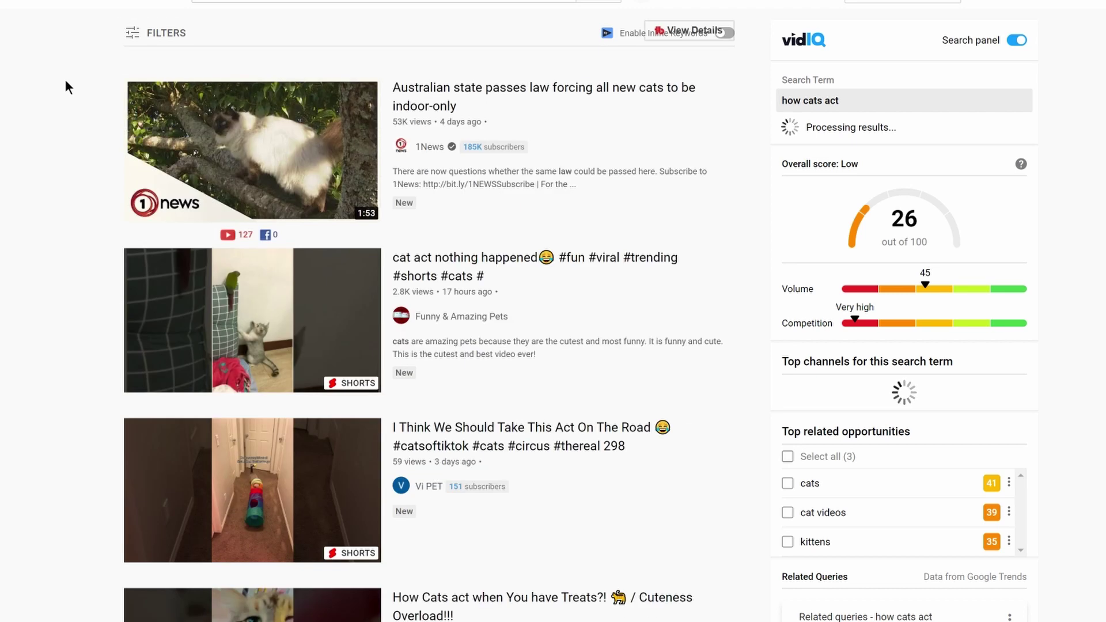